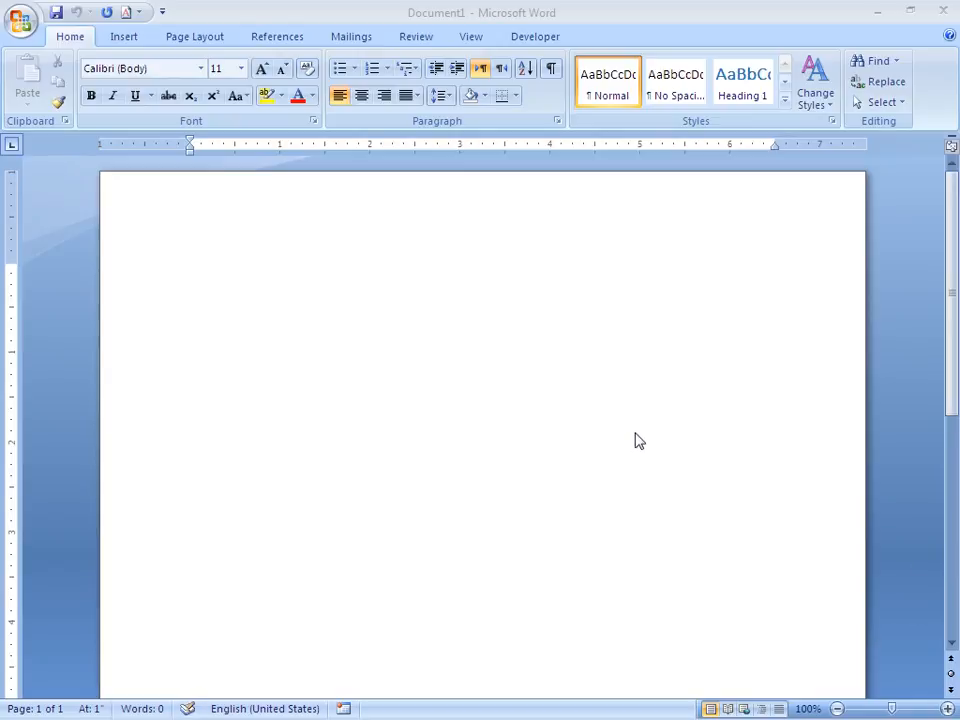
Step: Create a new template, rather than a document, based on the Blank Document entry in My Templates
click(21, 22)
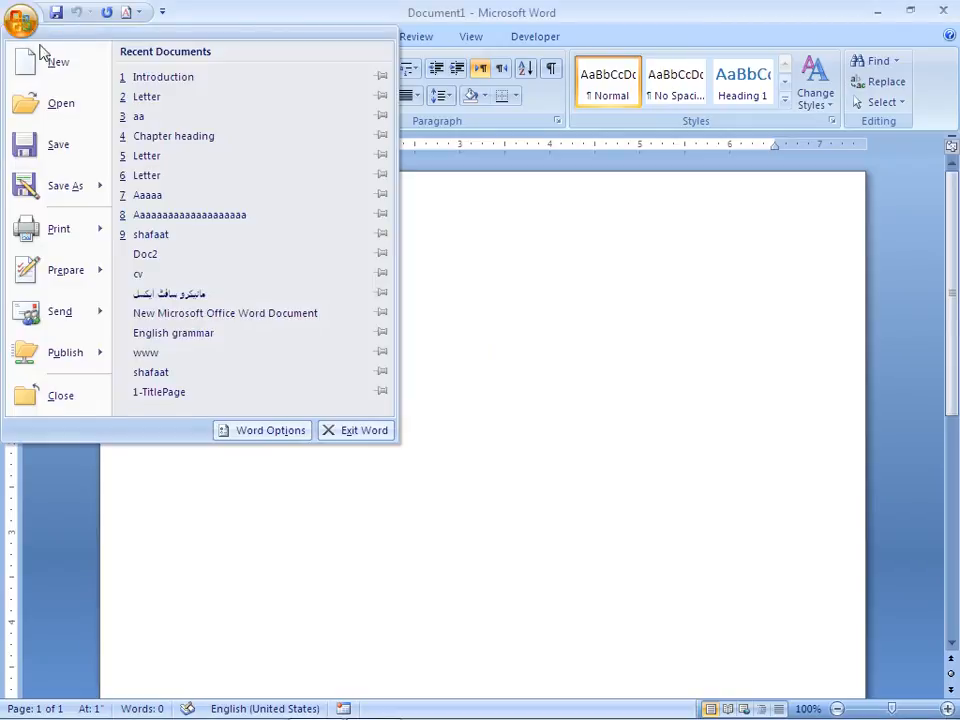
click(66, 64)
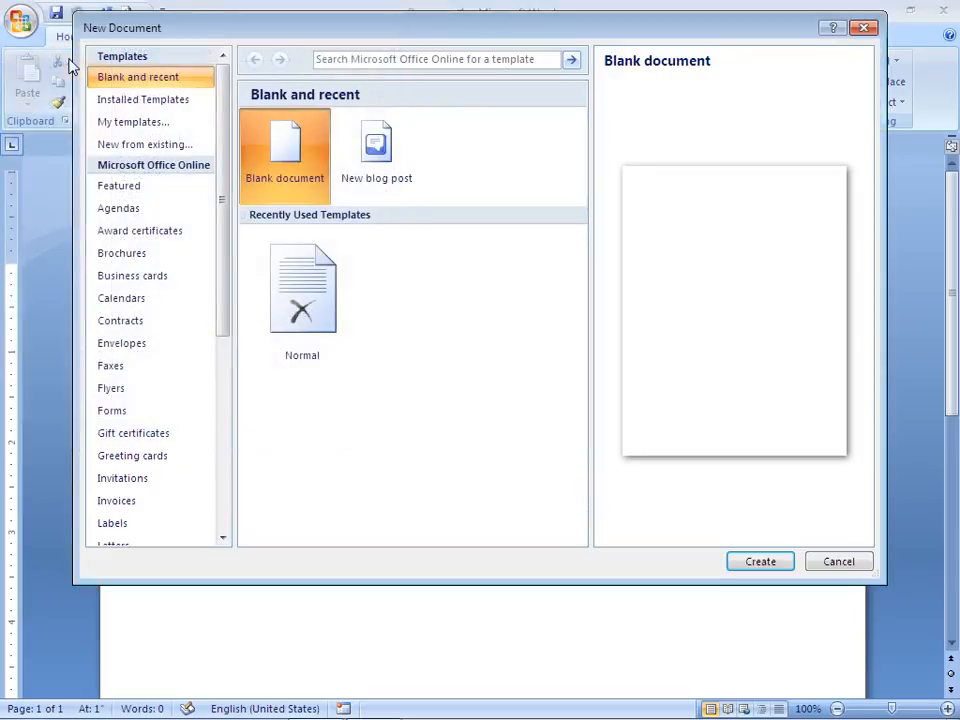
click(134, 126)
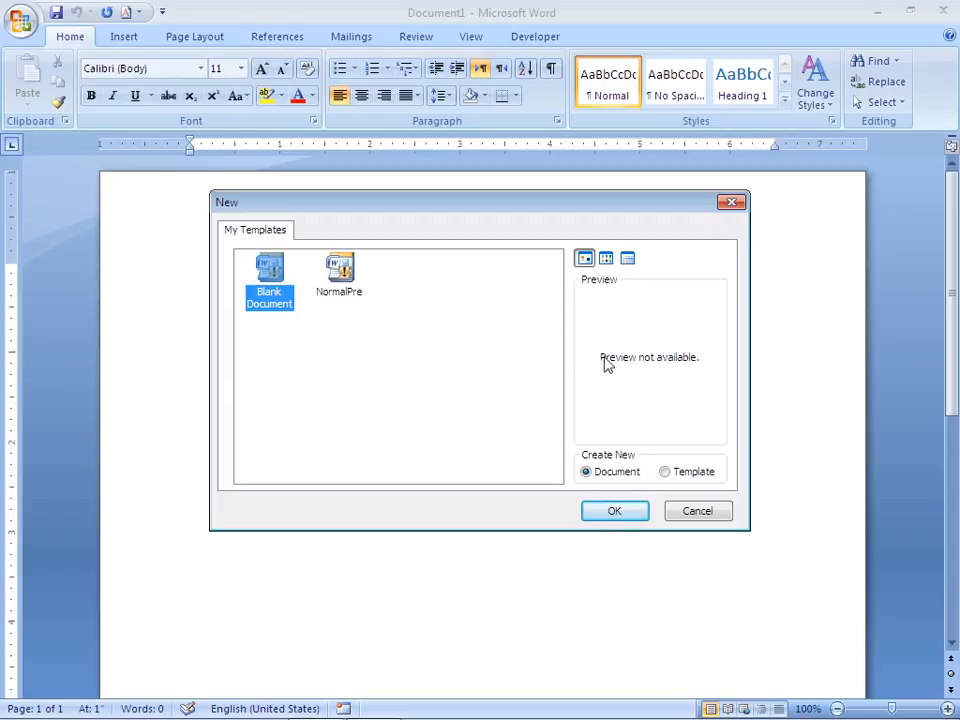
click(665, 474)
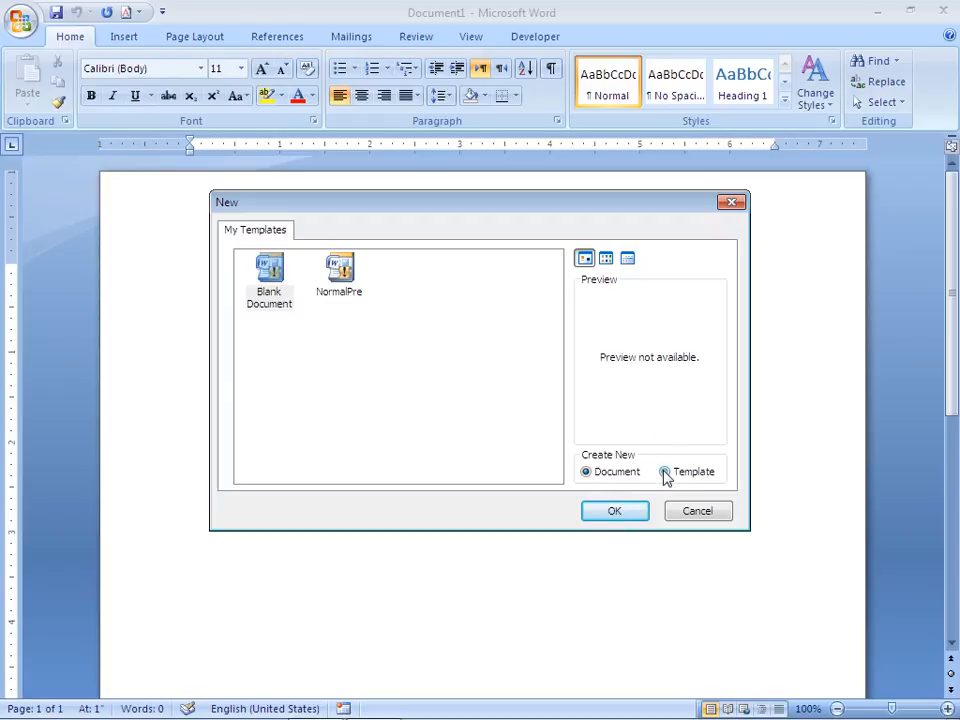
click(617, 512)
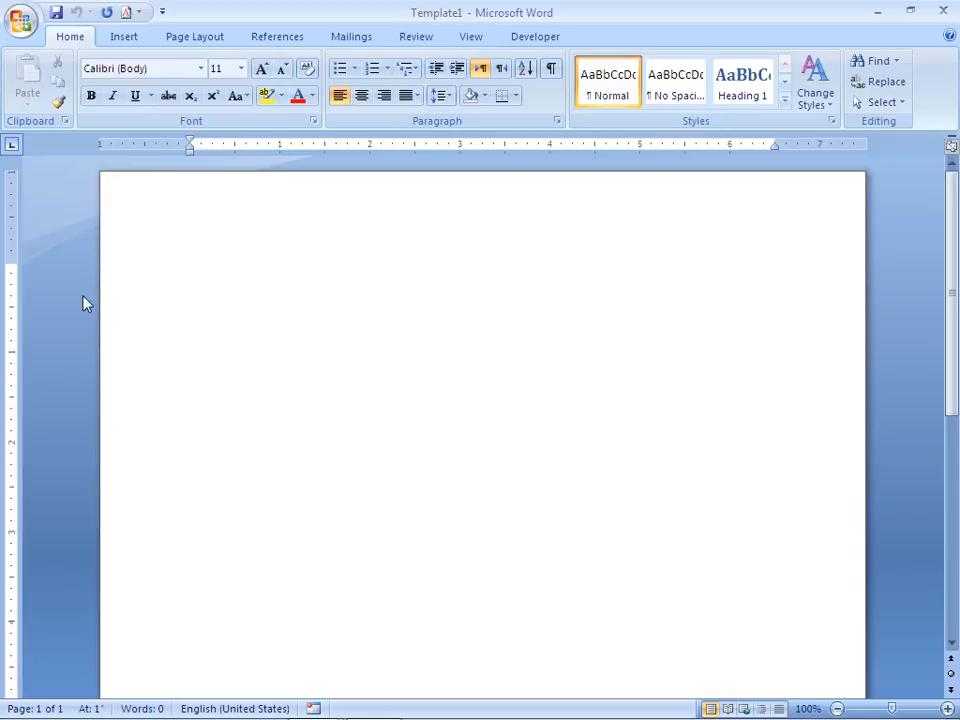
Step: Set the page's top margin to 1.5" and increase the bottom margin as well for the whole document
double_click(13, 313)
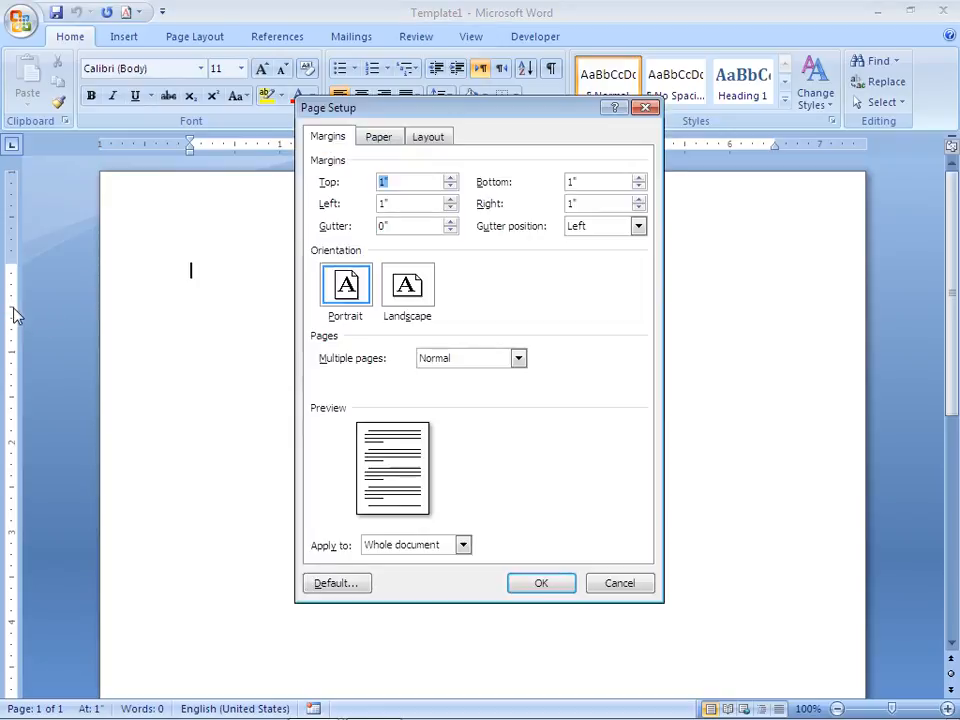
click(451, 180)
click(451, 180)
click(451, 180)
click(451, 180)
click(451, 180)
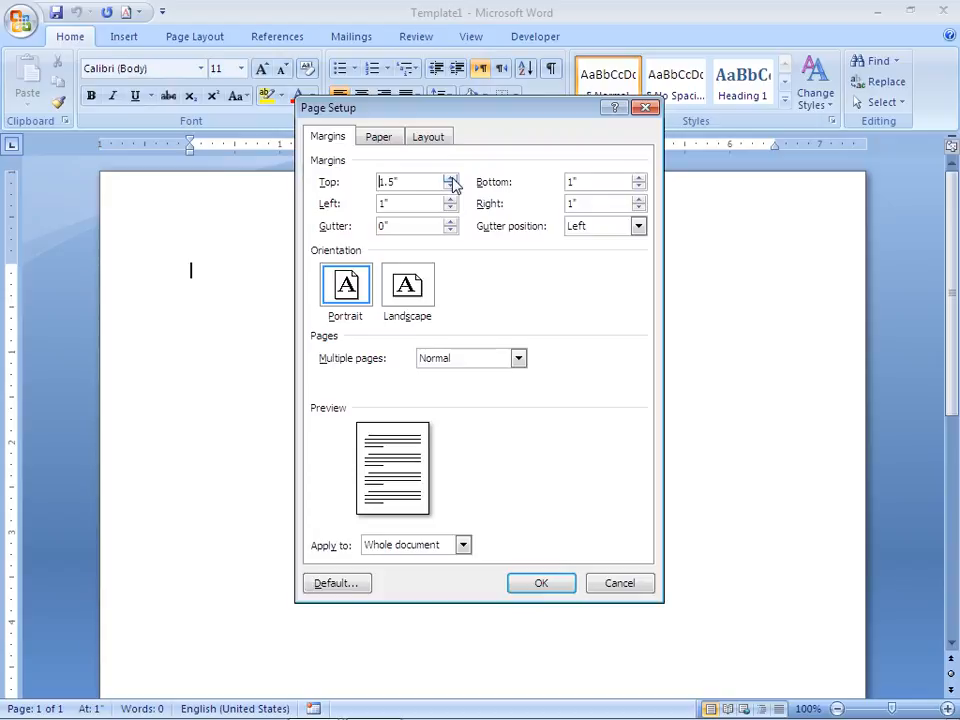
click(638, 180)
click(638, 180)
click(638, 180)
click(638, 180)
click(638, 180)
click(543, 584)
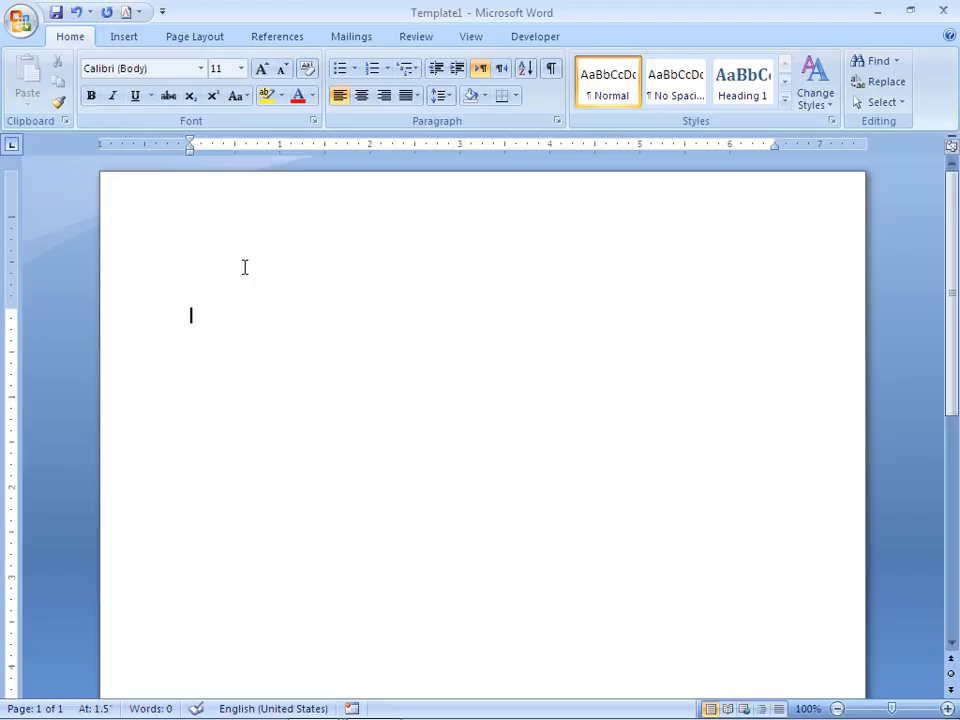
Step: Enter the form labels "Name:", "F/Name:" and "Address:" on separate lines
text(Name:)
key(Return)
text(F/Name:)
key(Return)
text(Address:)
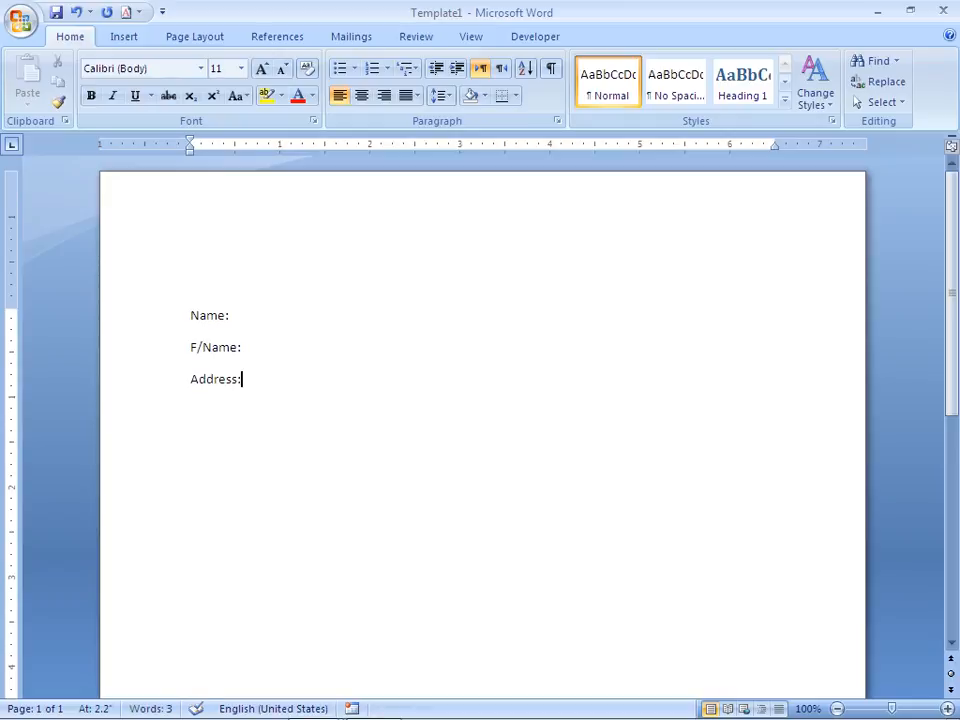
key(Return)
Step: Make the three form labels bold with double line spacing
key(shift+Up)
key(shift+Up)
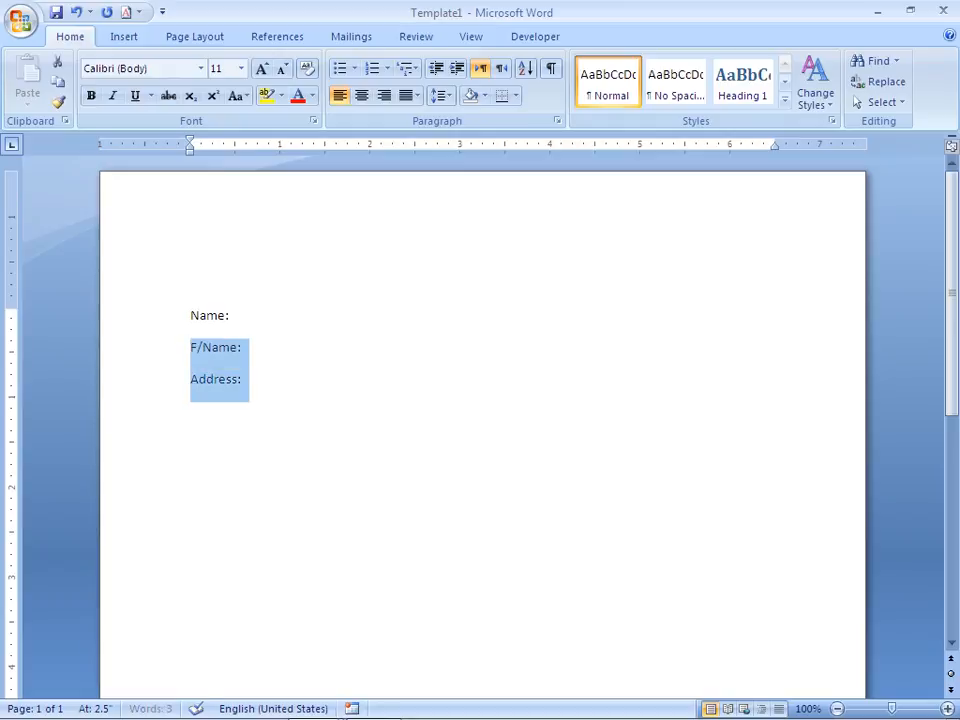
key(shift+Up)
key(ctrl+b)
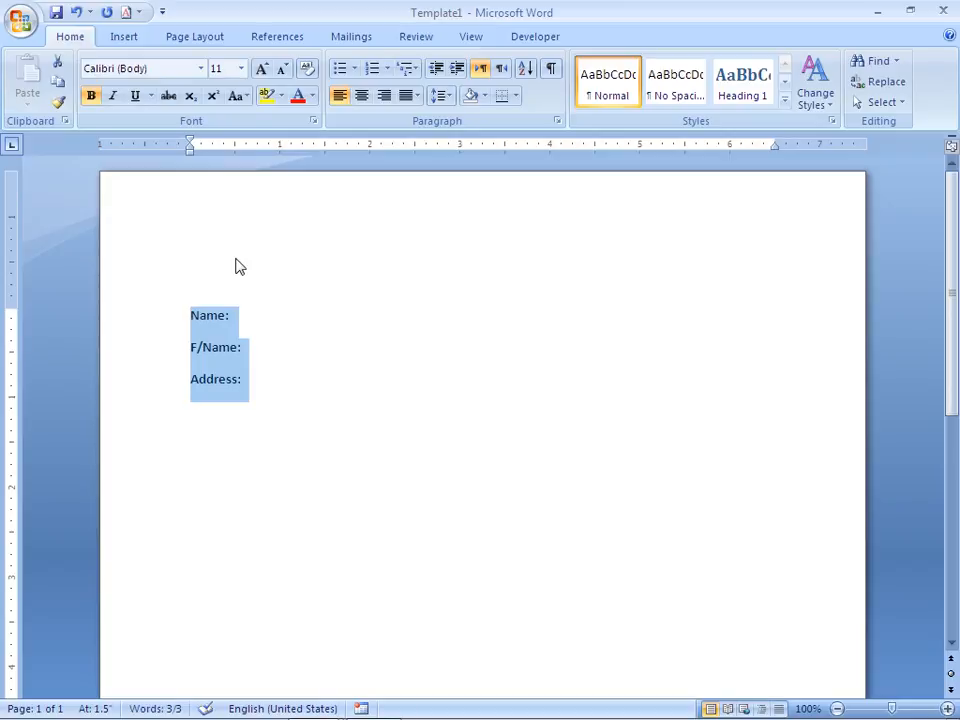
key(ctrl+2)
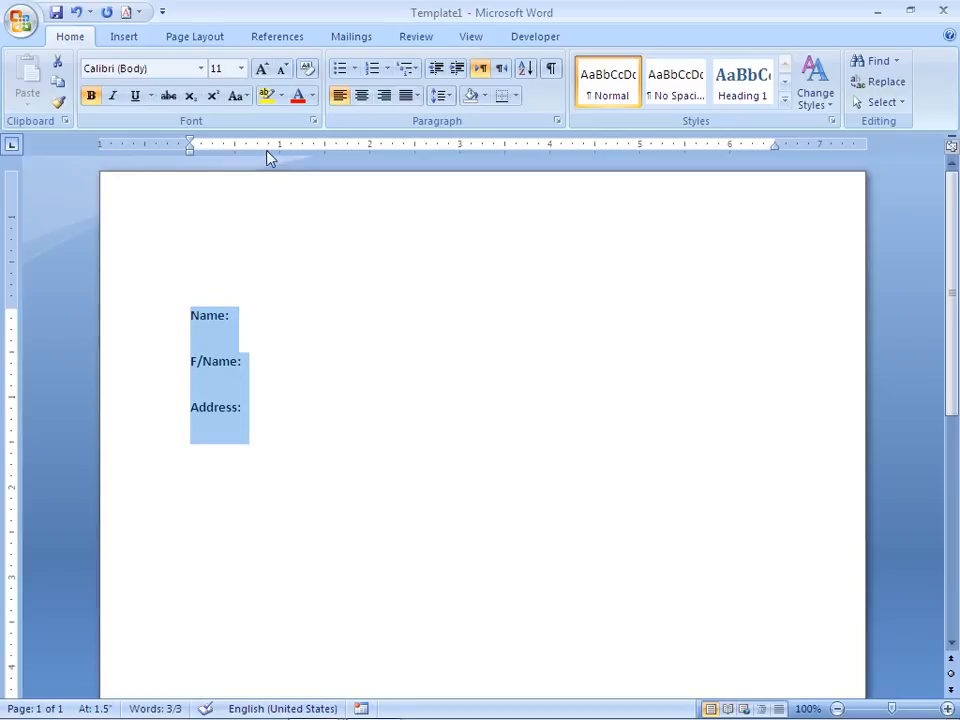
Step: Set the font size of the three form labels to 16
click(241, 70)
click(241, 70)
click(241, 70)
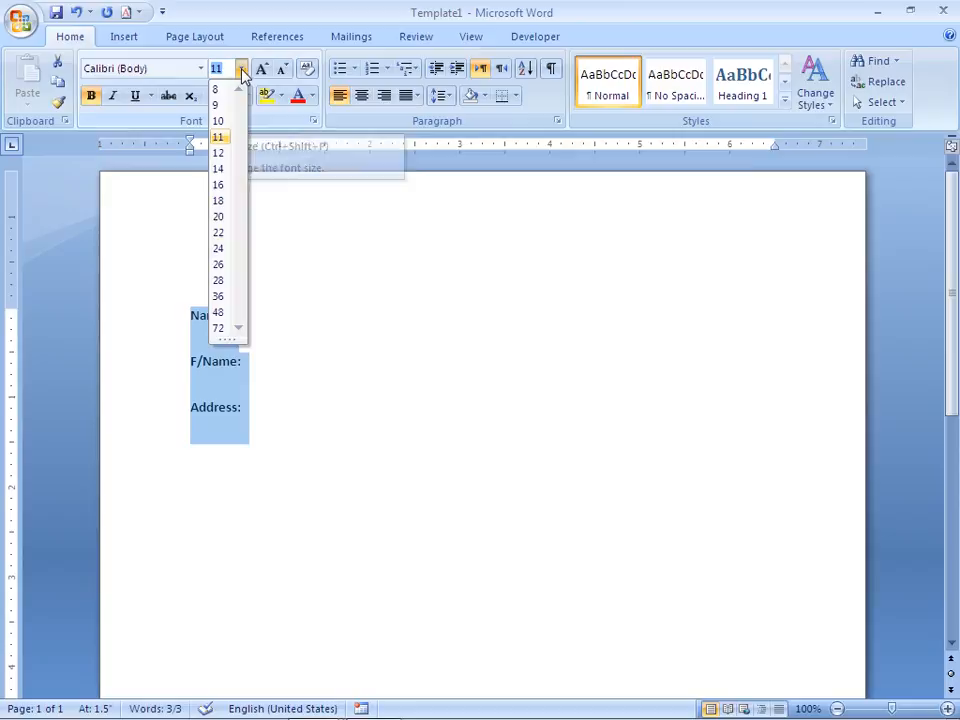
click(229, 188)
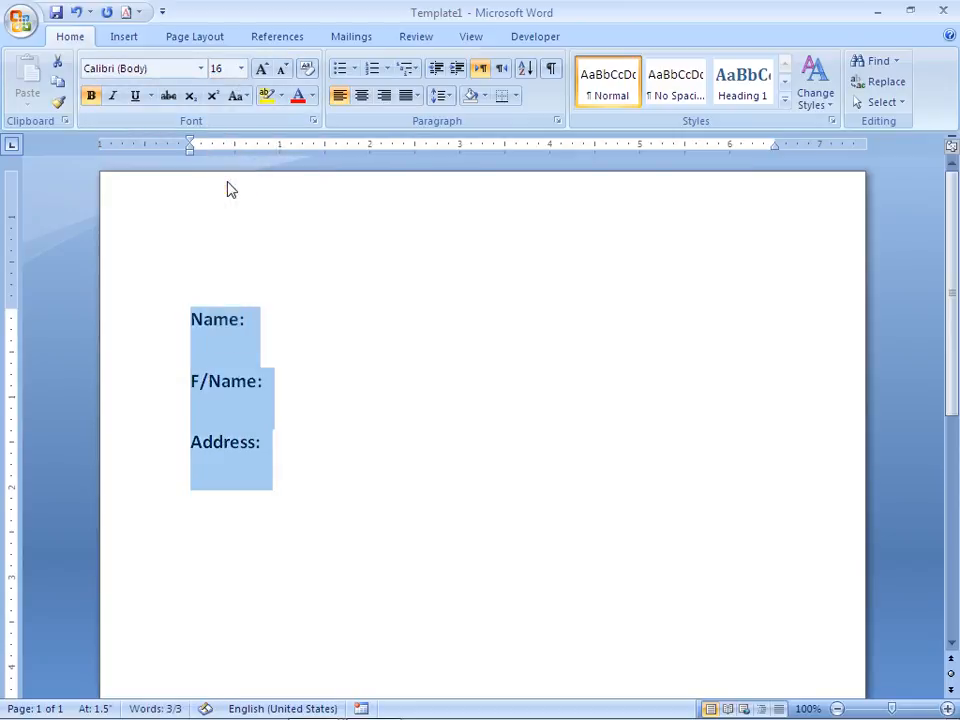
click(320, 327)
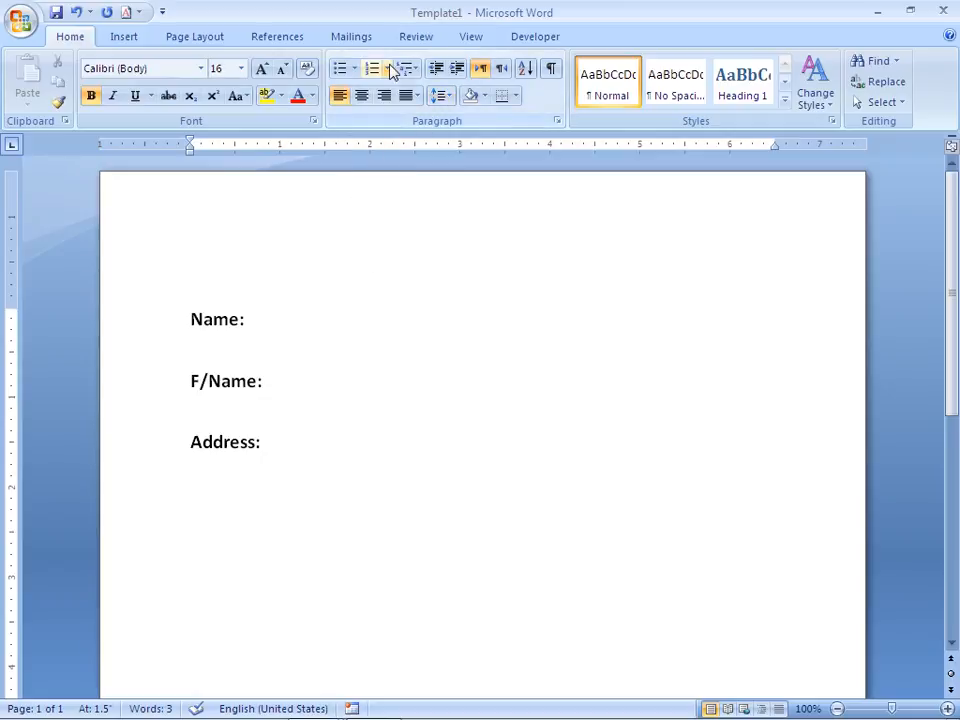
Step: Draw a text box about 2.14" wide and 0.37" high beside the "Name:" label
click(135, 38)
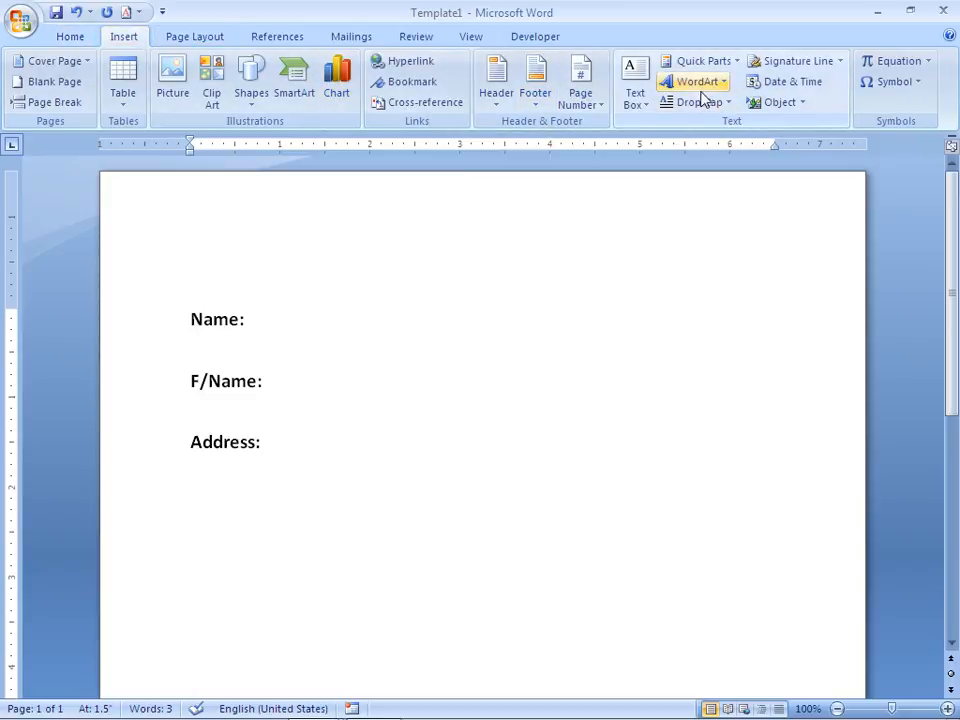
click(636, 100)
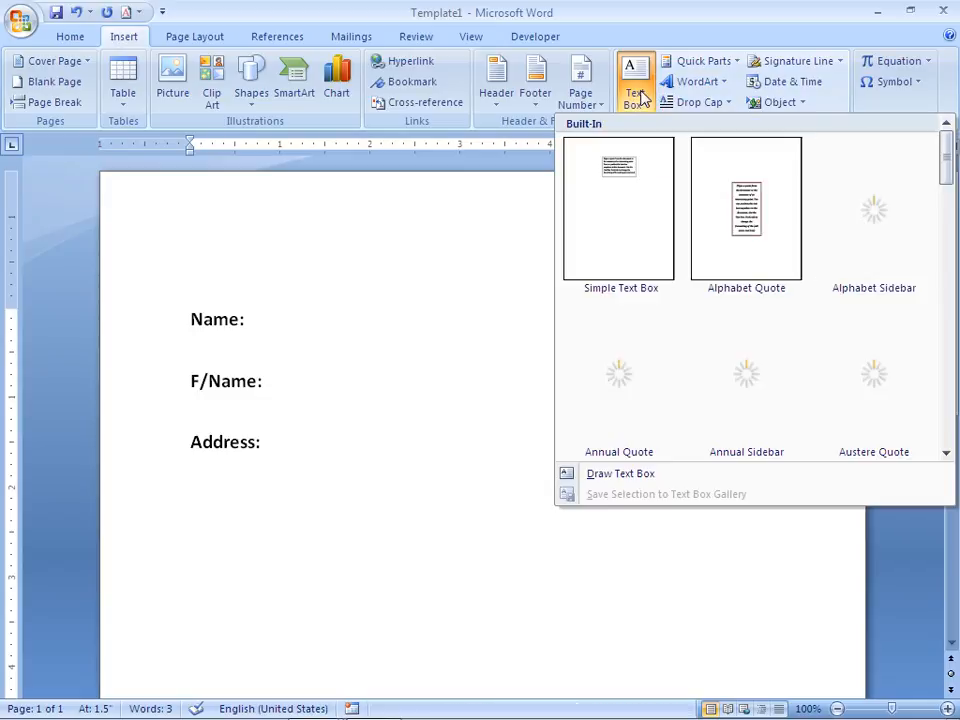
click(620, 475)
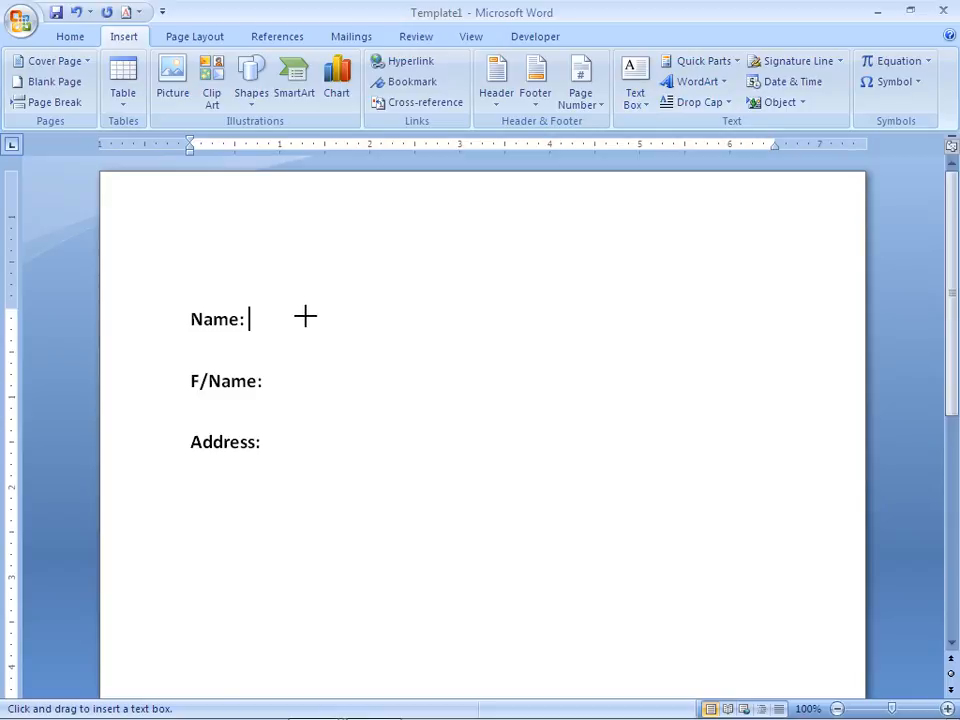
drag(291, 301, 492, 345)
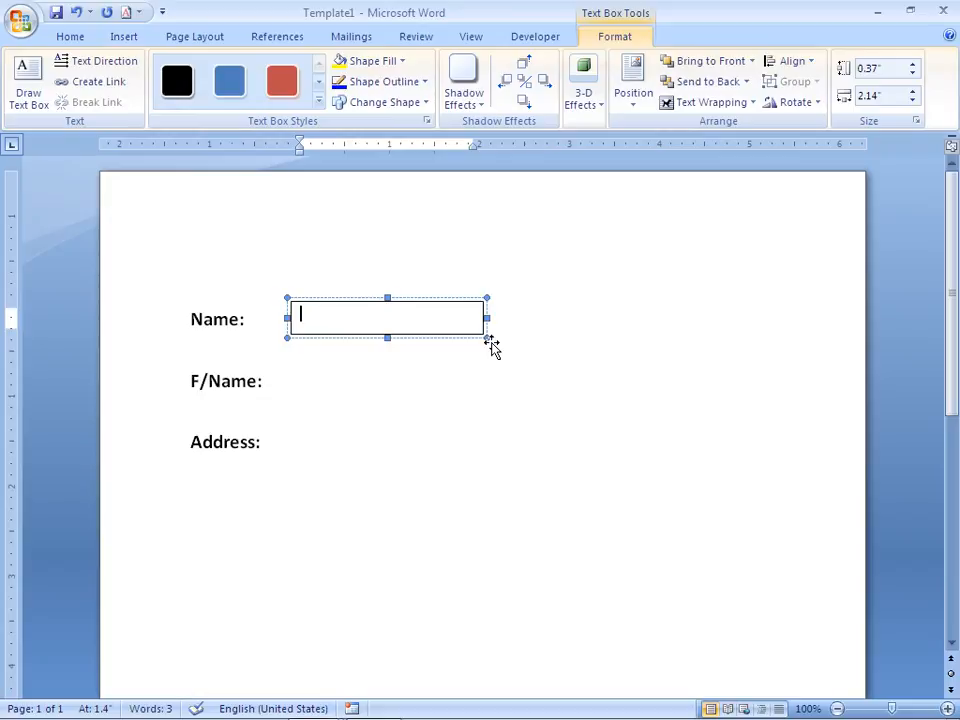
Step: Move the text box down beside the "F/Name:" label and copy it
drag(491, 342, 492, 405)
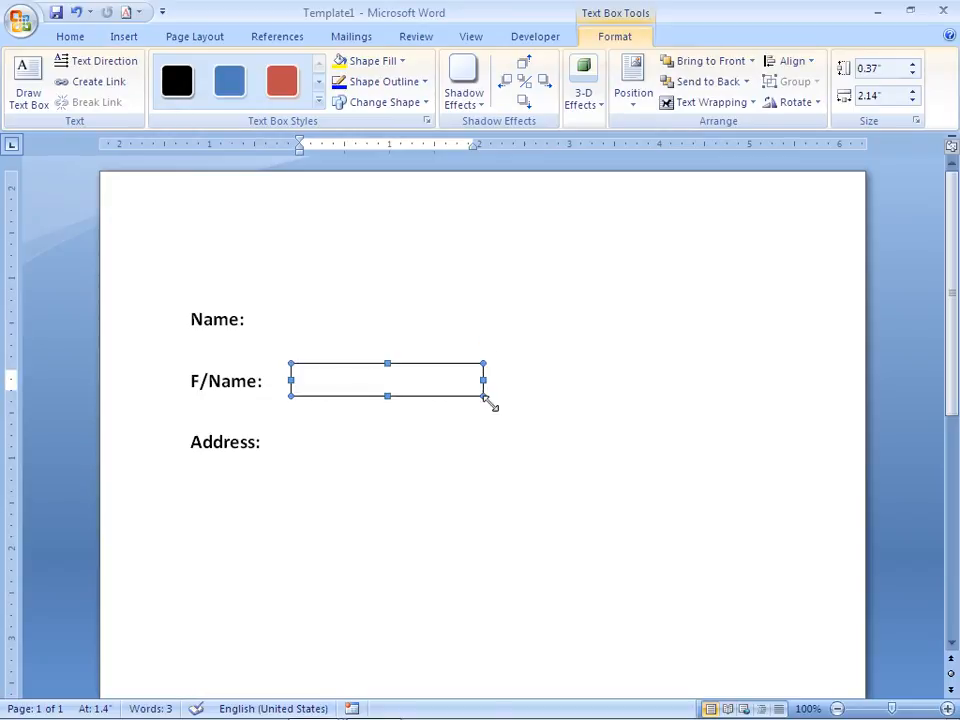
click(484, 399)
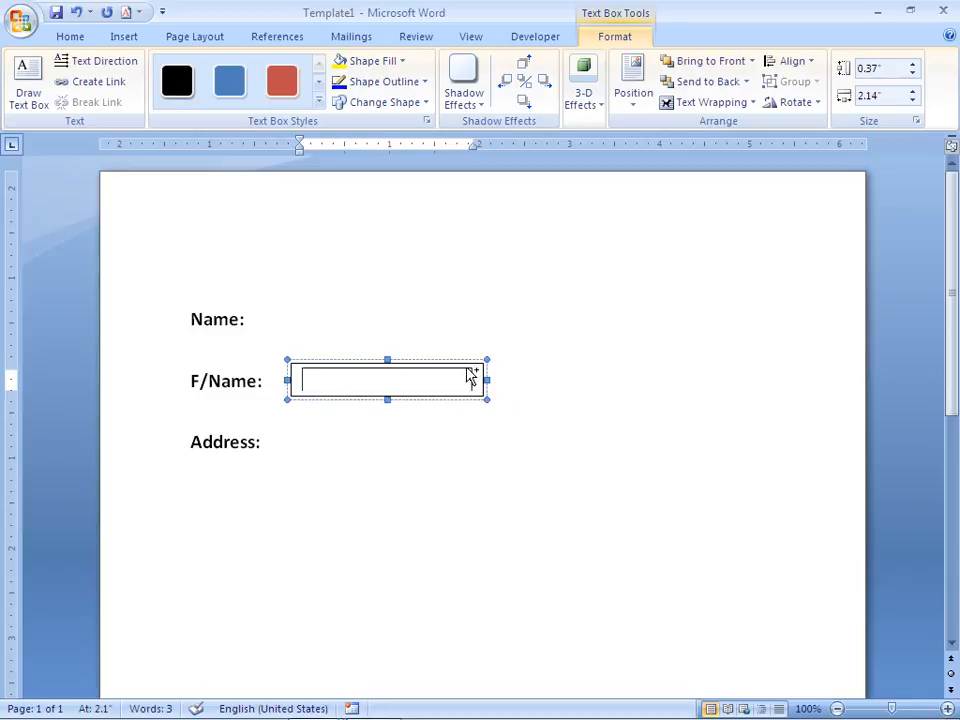
click(478, 379)
Step: Paste a copy of the text box into the document and place it beside the "Address:" label
click(445, 329)
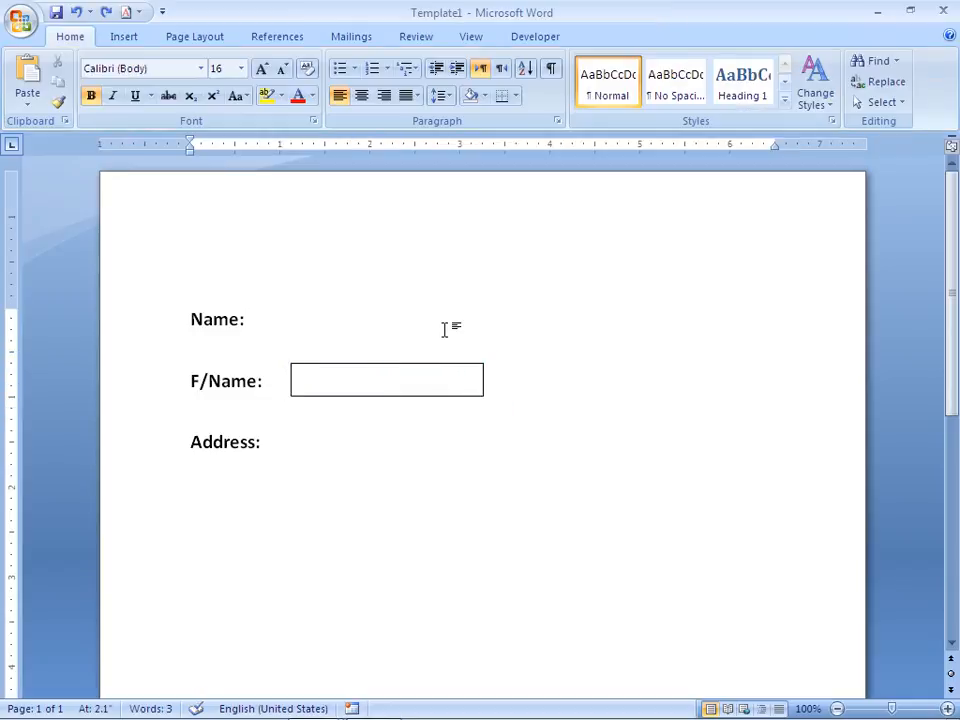
key(ctrl+v)
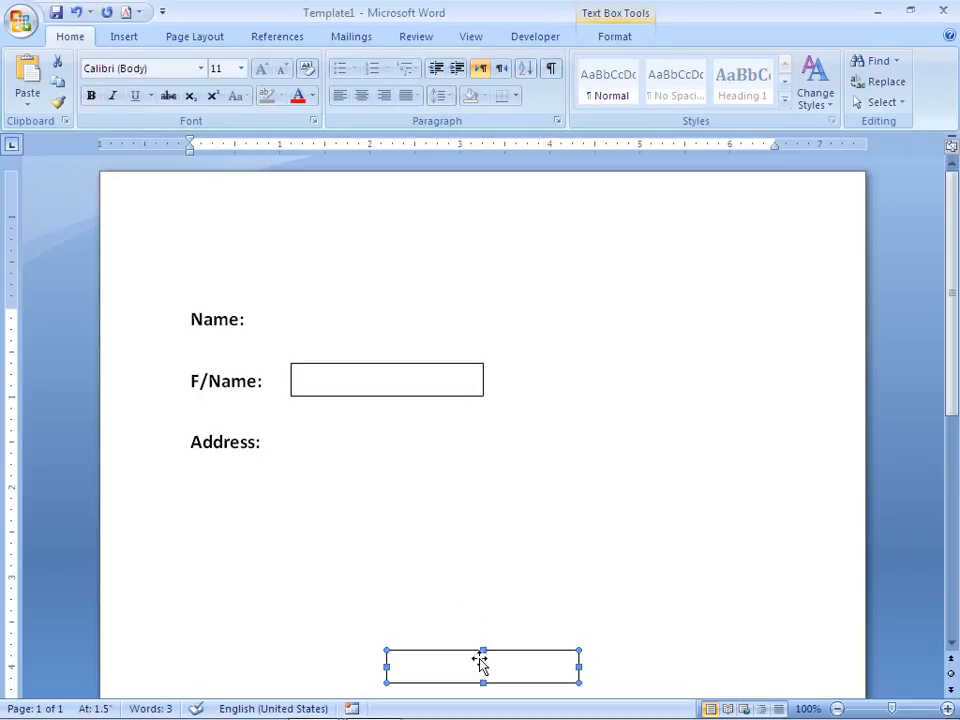
drag(480, 663, 384, 430)
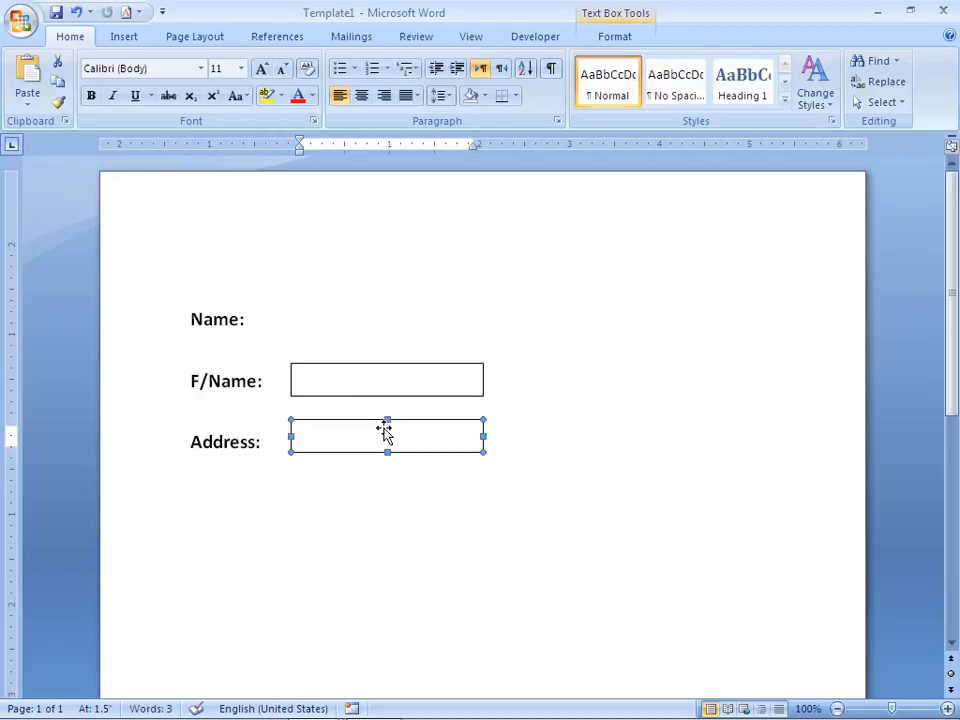
key(ctrl+v)
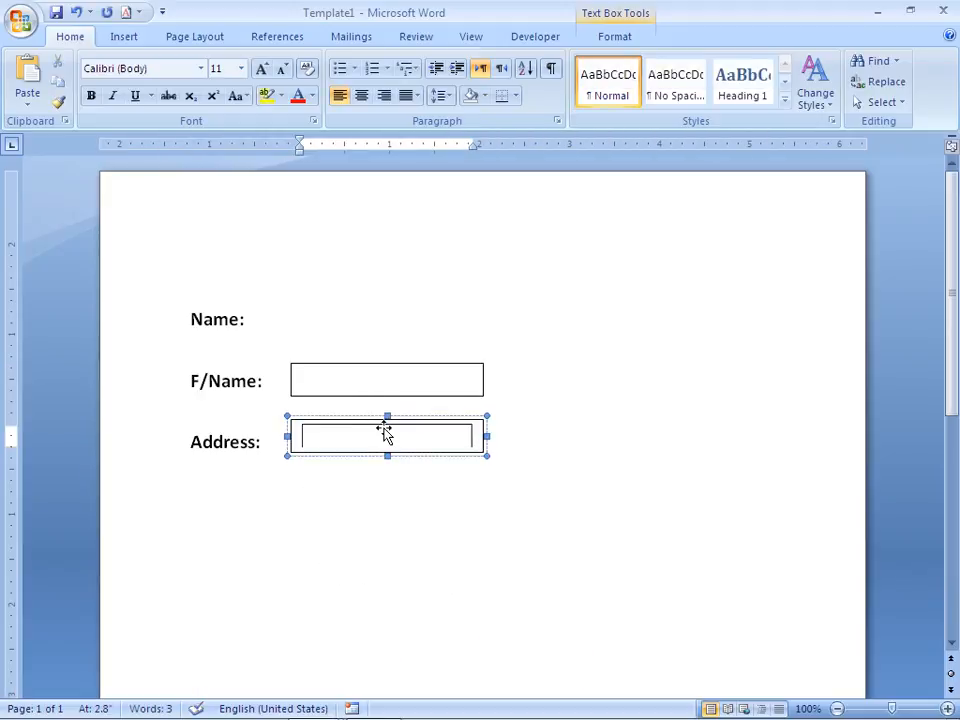
key(ctrl+z)
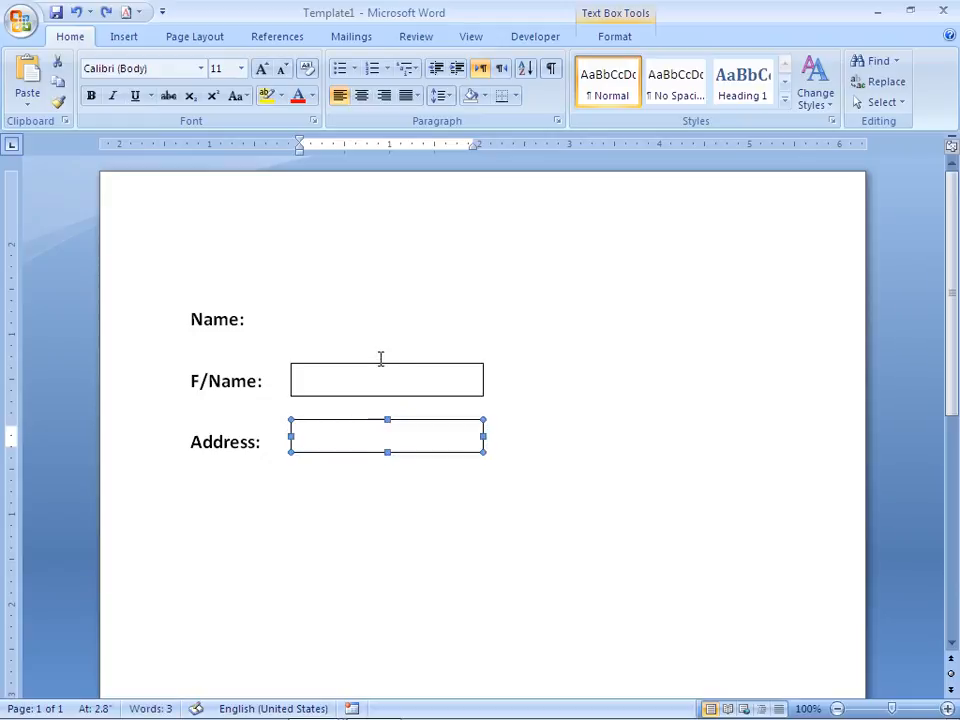
Step: Paste another copy of the text box beside the "Name:" label and align it with the two boxes below
click(368, 323)
key(ctrl+v)
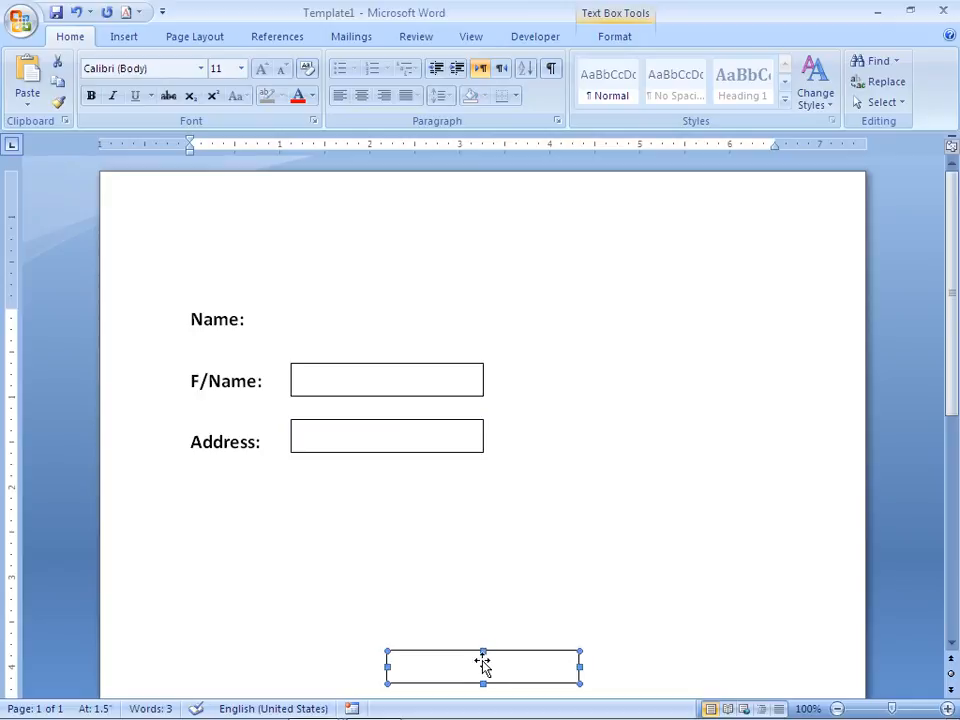
drag(482, 656, 369, 312)
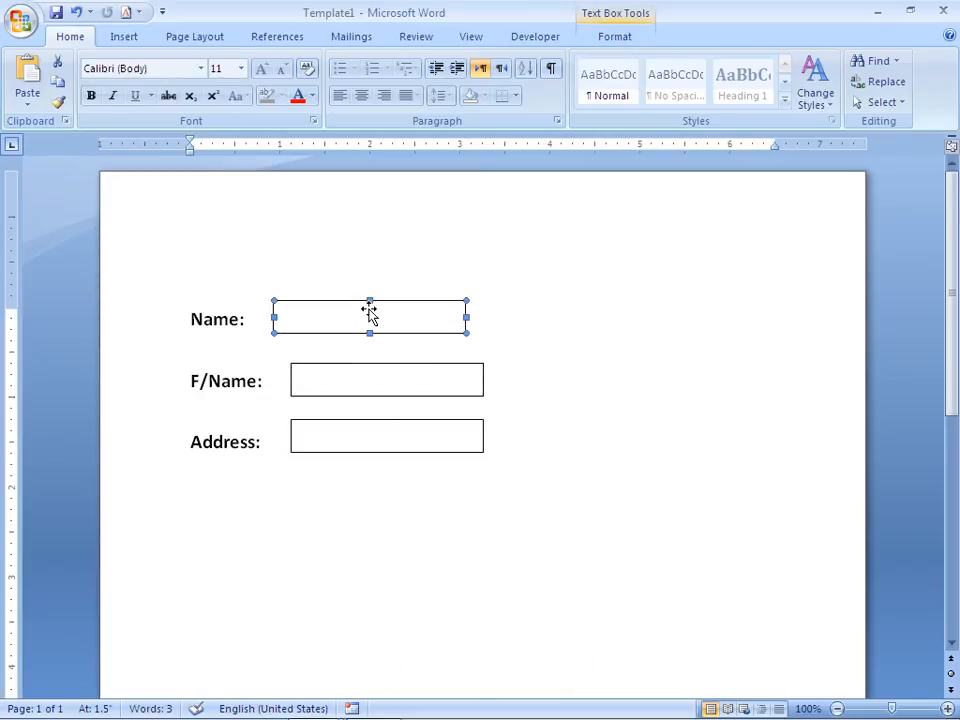
click(351, 275)
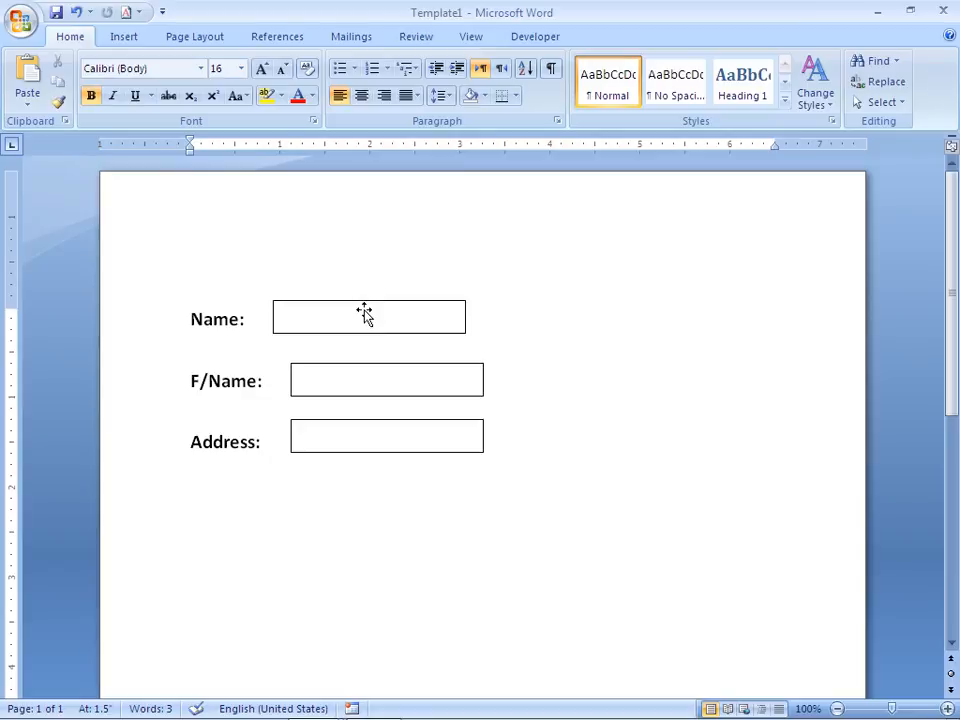
drag(364, 313, 380, 314)
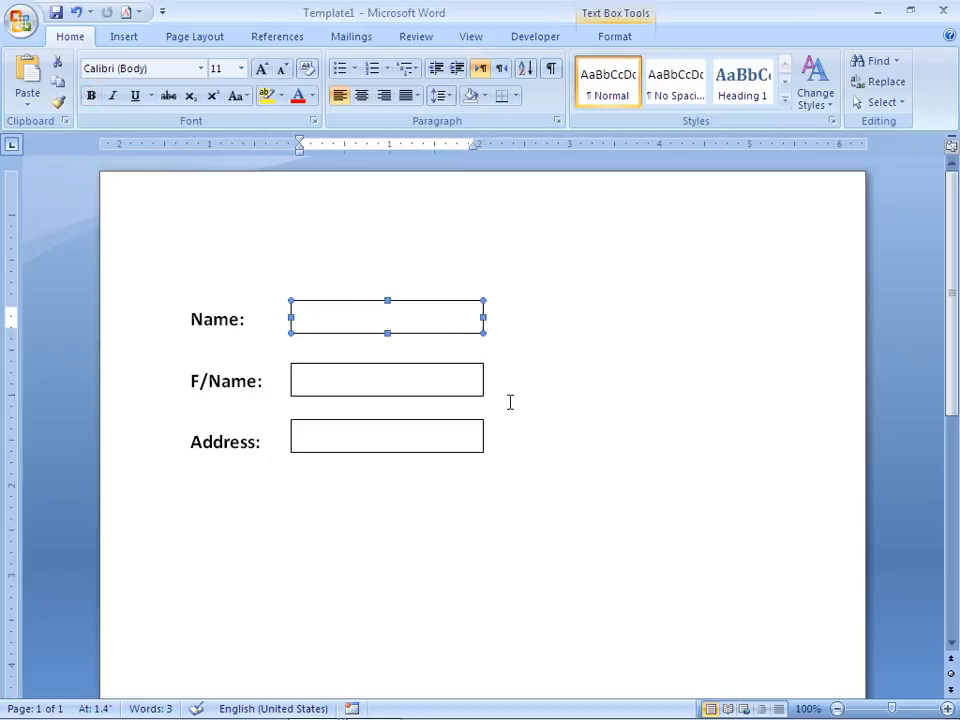
click(540, 432)
key(Down)
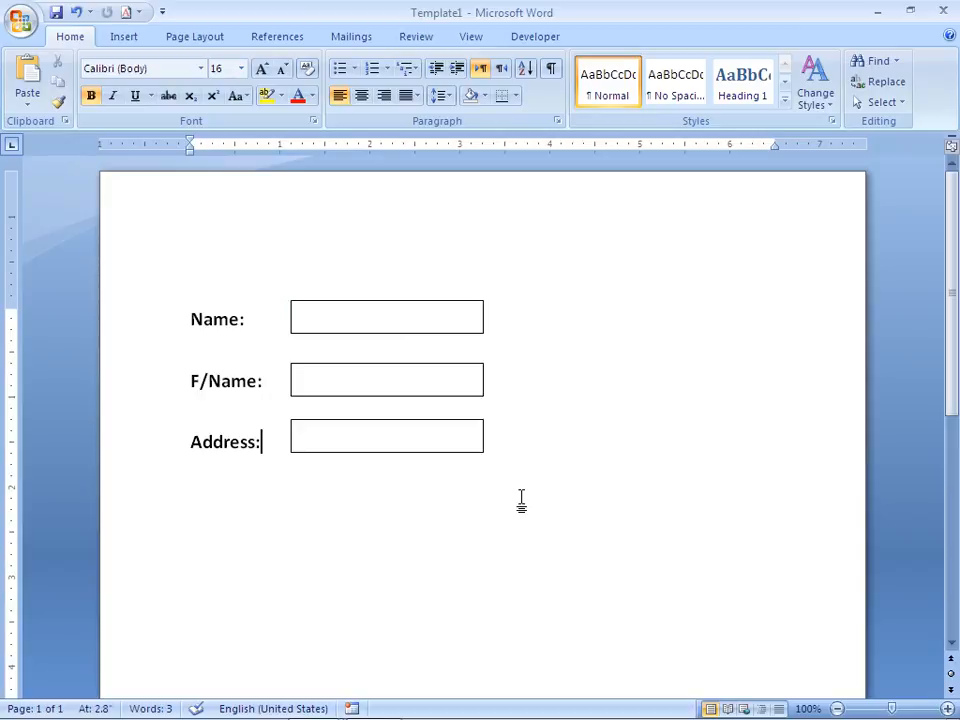
Step: Save the form to the Desktop as a Word Template named "Proforma"
key(ctrl+s)
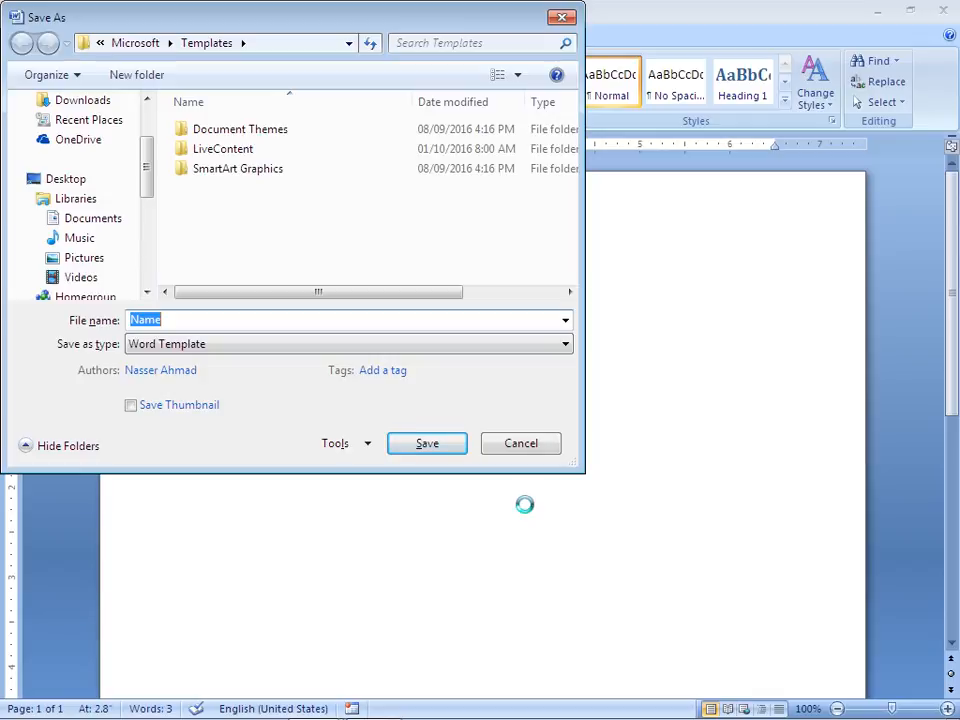
text(Profo)
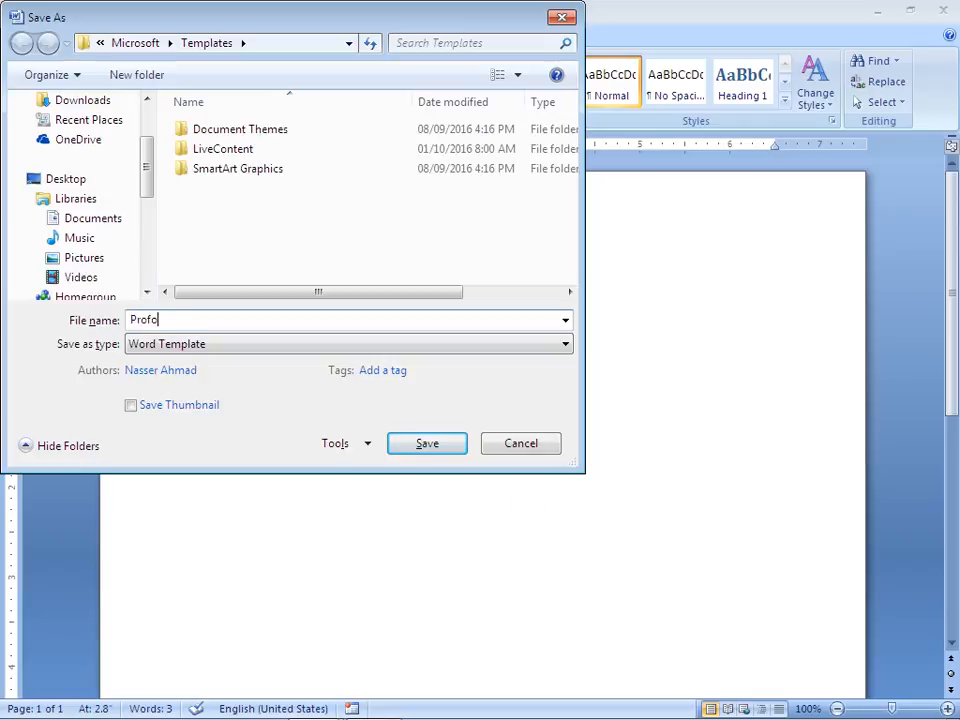
text(rma)
click(82, 189)
click(165, 343)
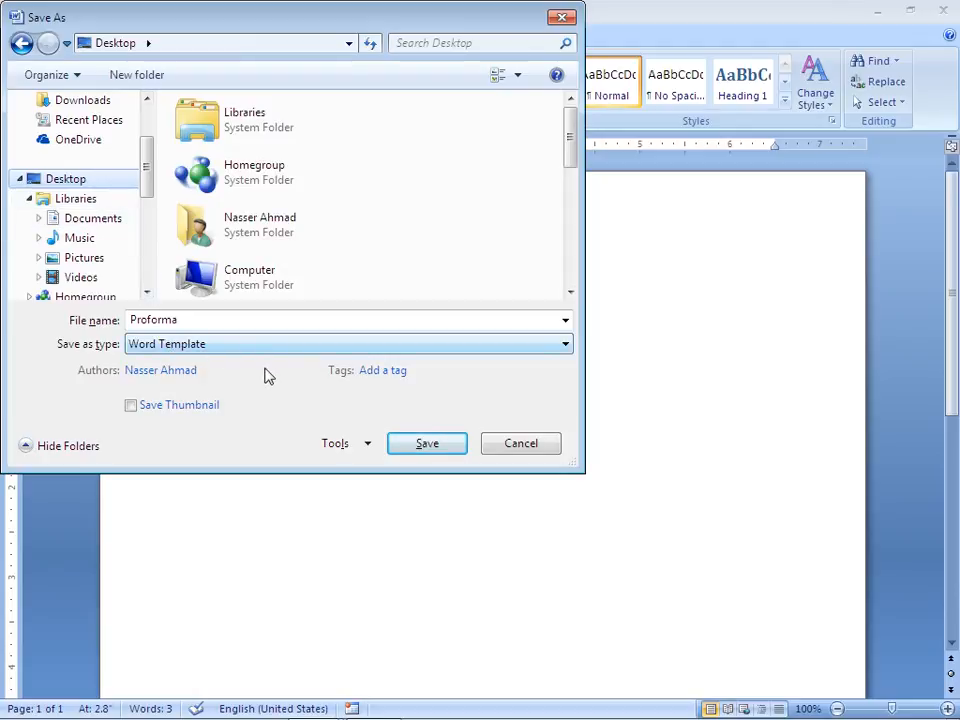
click(427, 447)
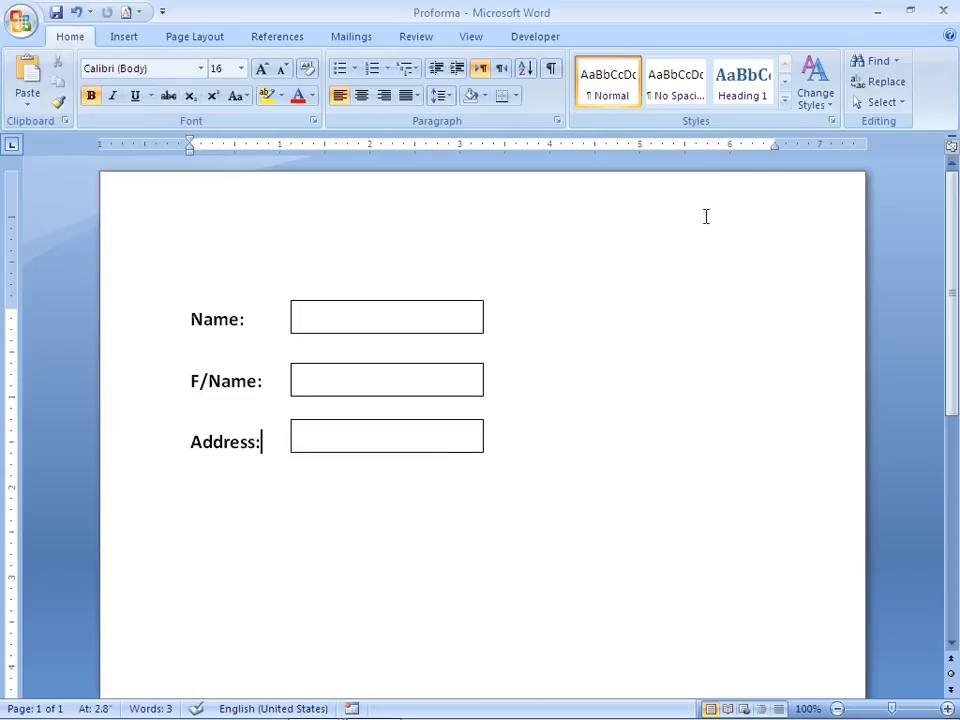
Step: Close the Proforma template and the blank document, declining to keep the copied picture available on the clipboard
click(945, 14)
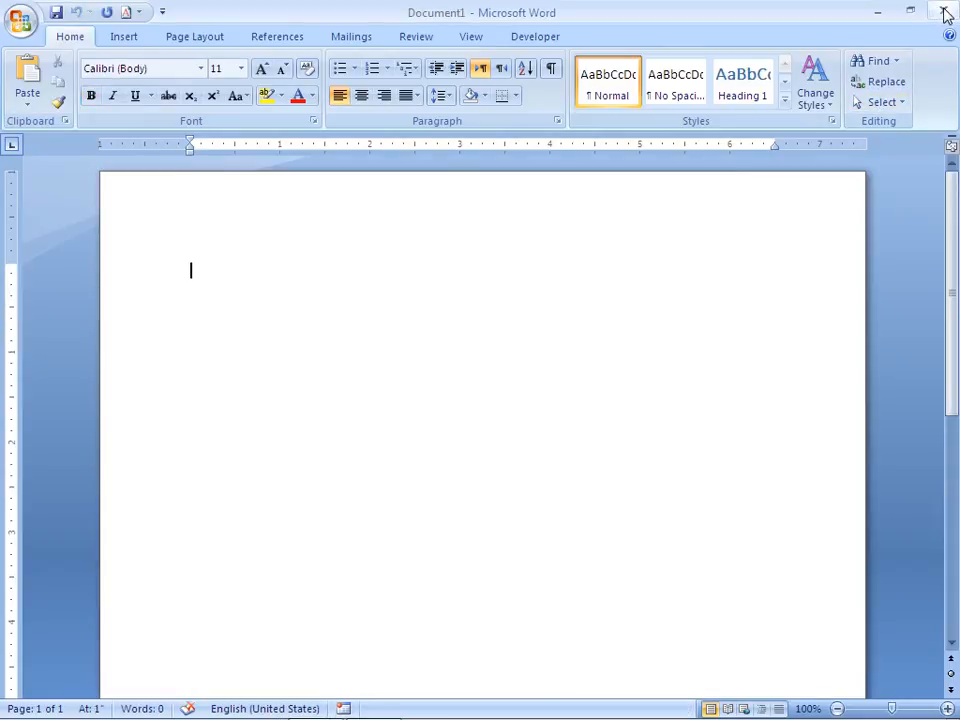
click(945, 14)
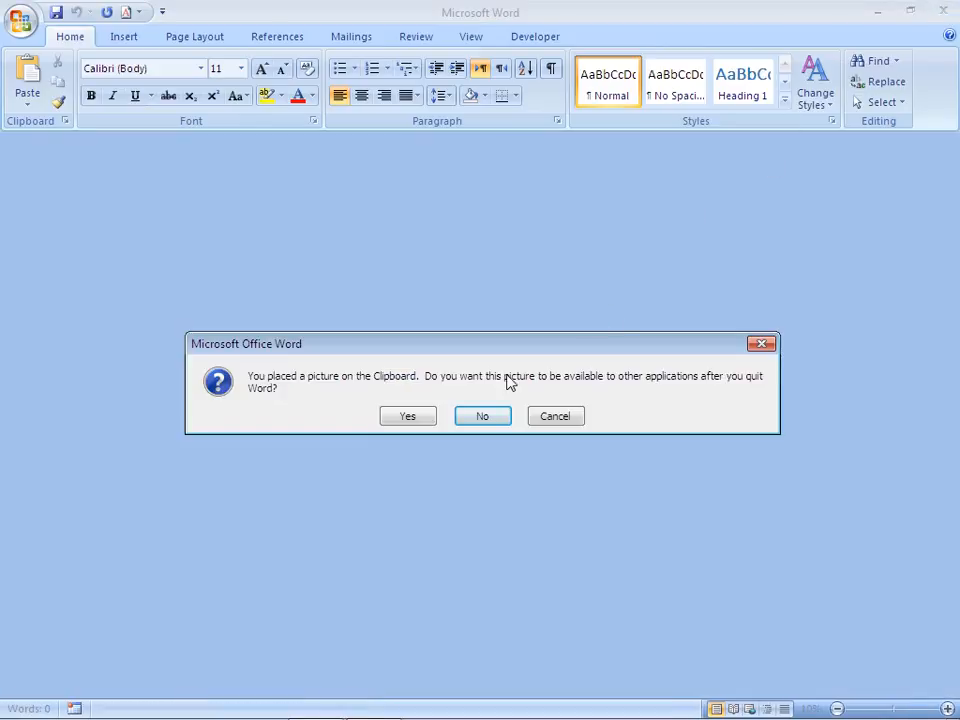
click(493, 419)
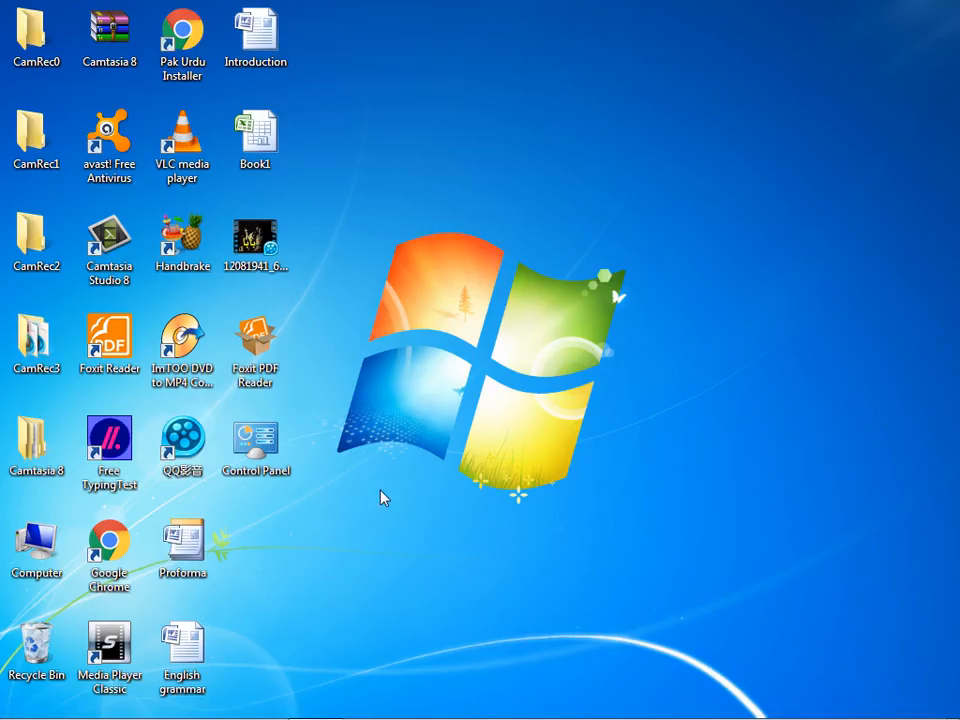
Step: Create a document from the Proforma template on the desktop and fill in the person's name, father's name and city as the address
click(197, 560)
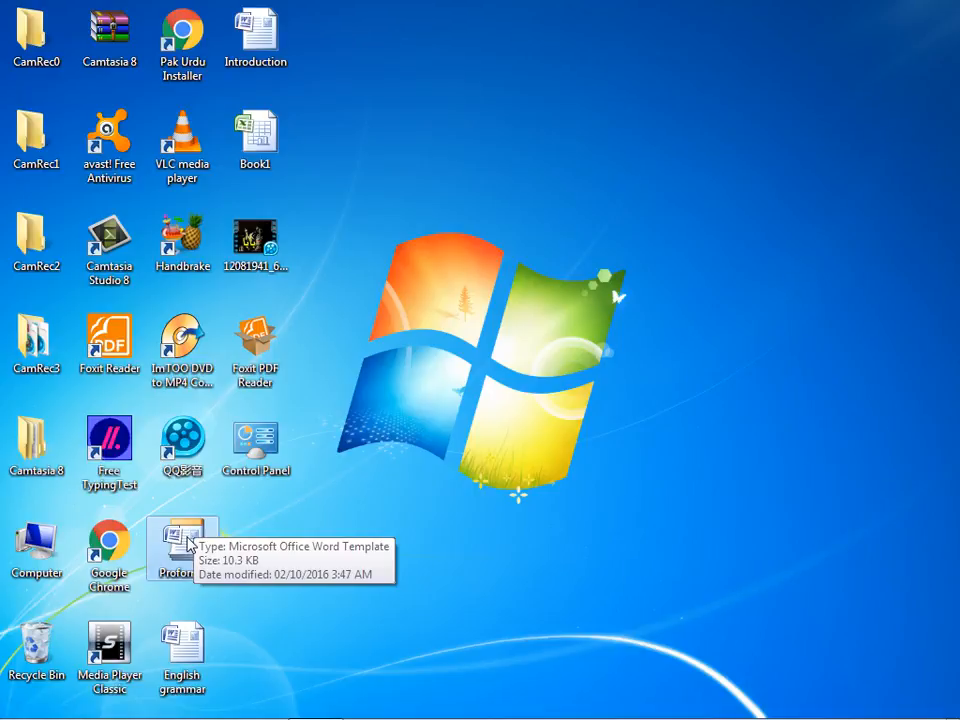
double_click(190, 544)
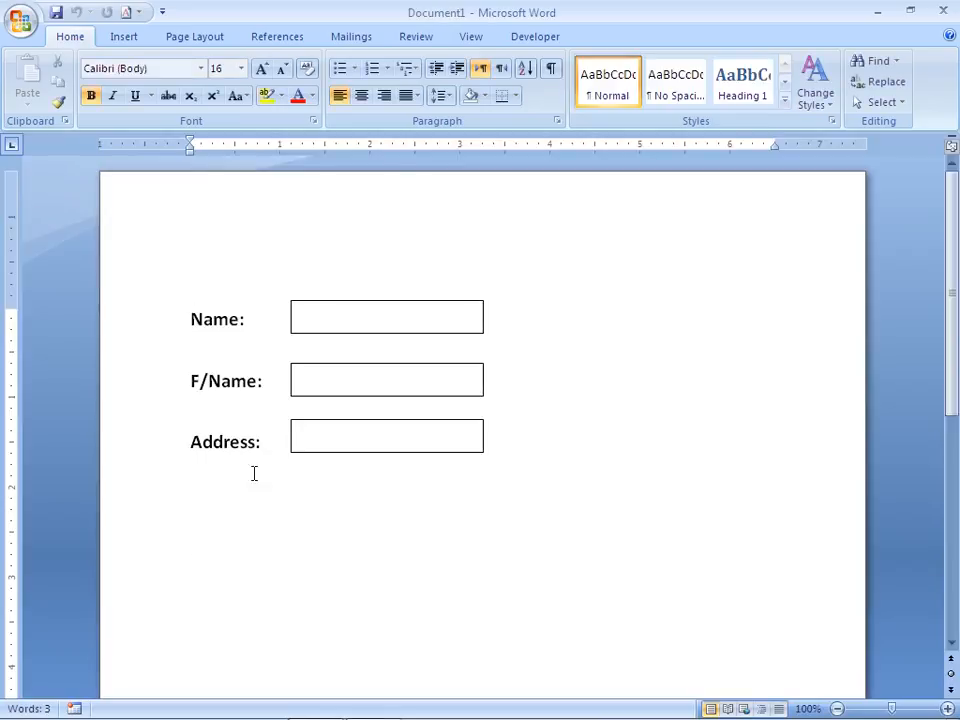
click(332, 328)
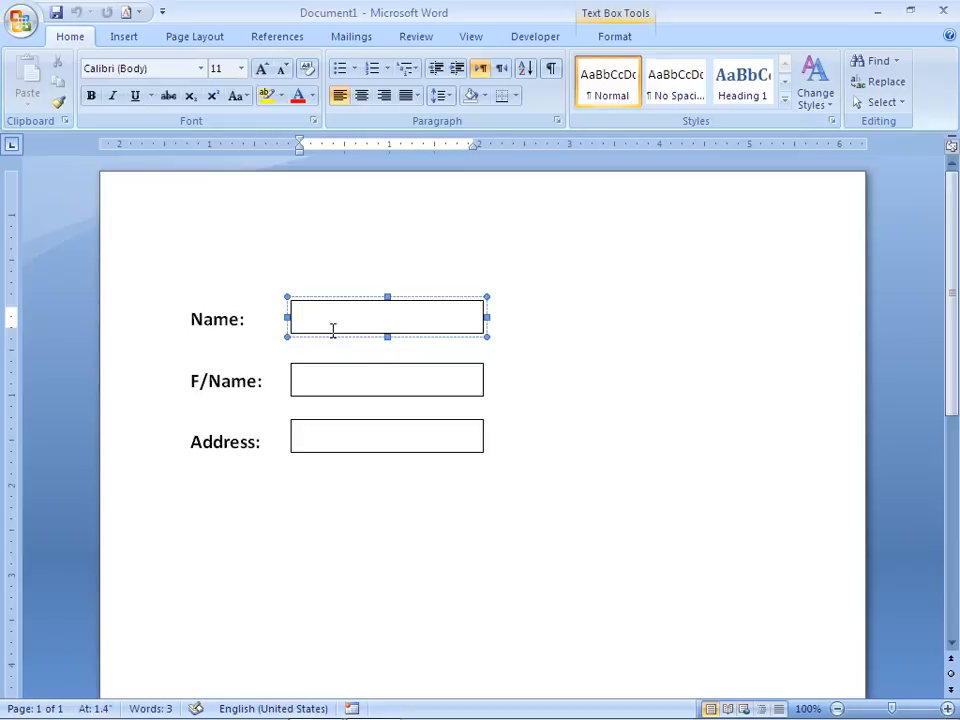
text(Khan)
click(334, 388)
text(Ahmad)
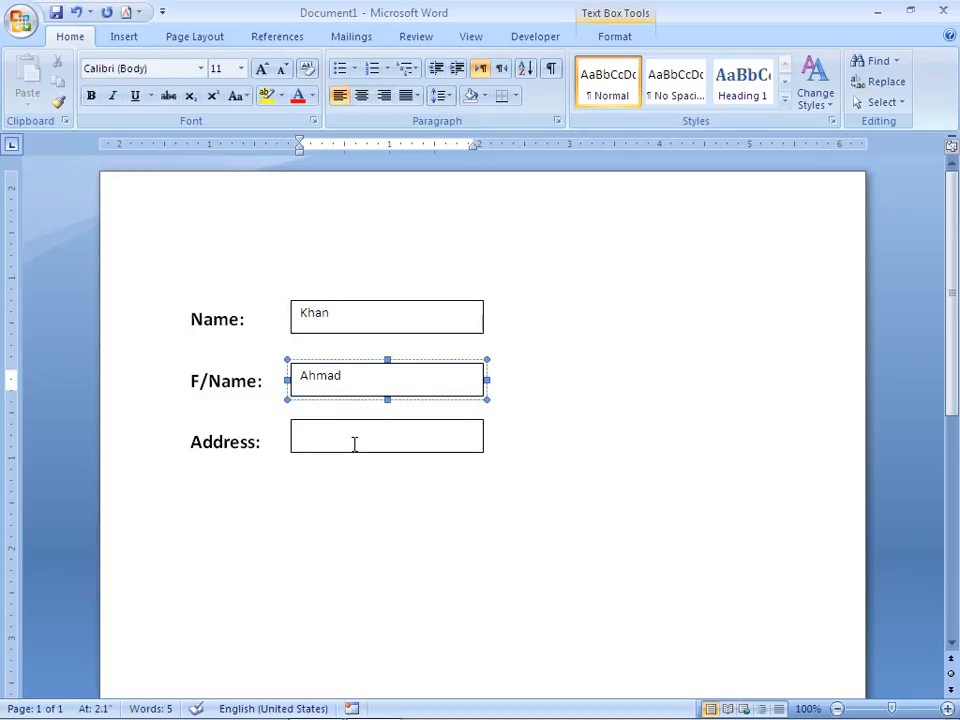
click(343, 450)
text(Peshawar)
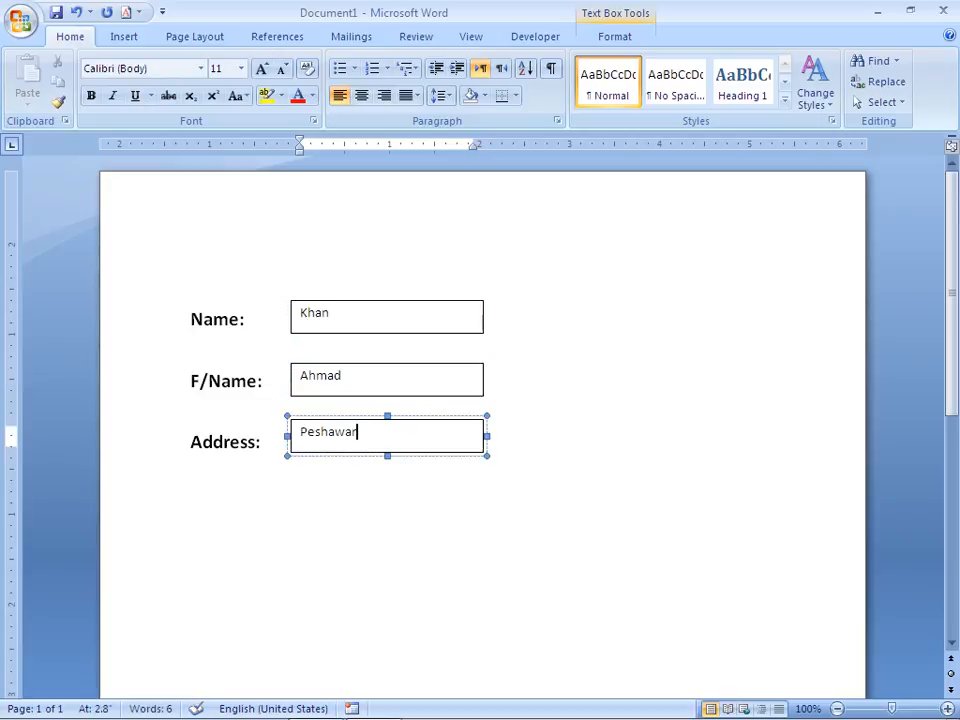
click(562, 504)
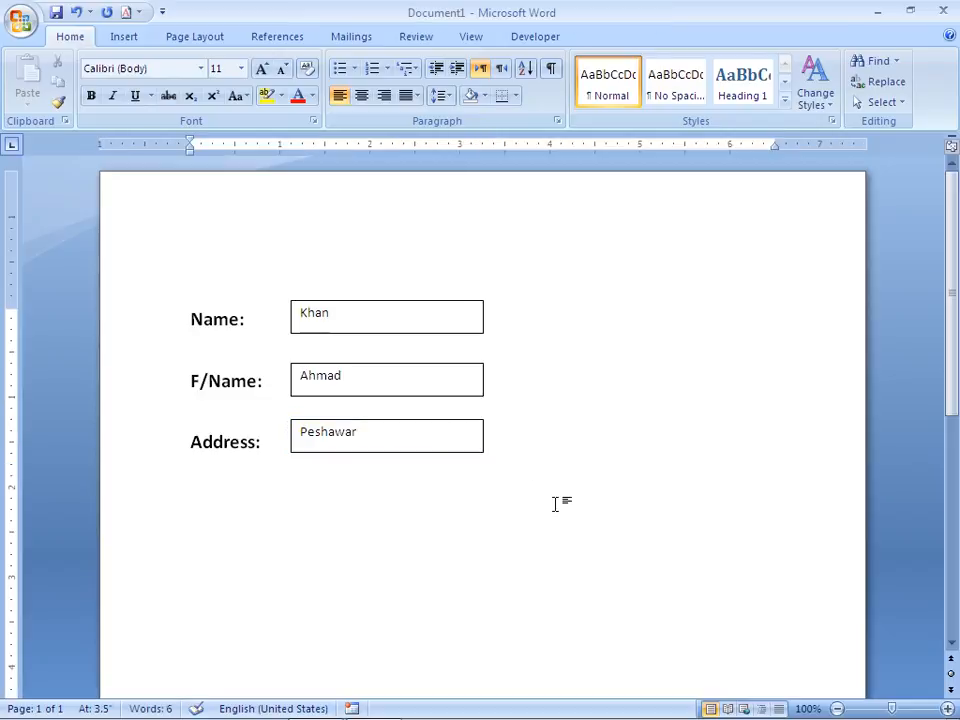
Step: Save the filled-in form to the Documents library as a Word Document named after the person in the Name box, and close it
key(ctrl+s)
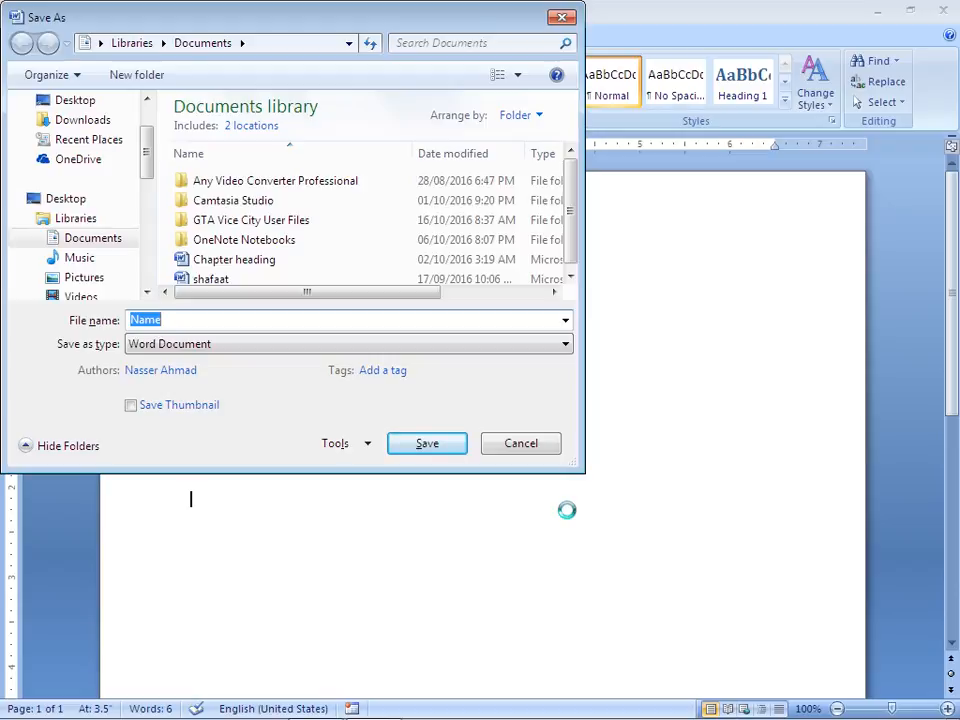
text(Khan)
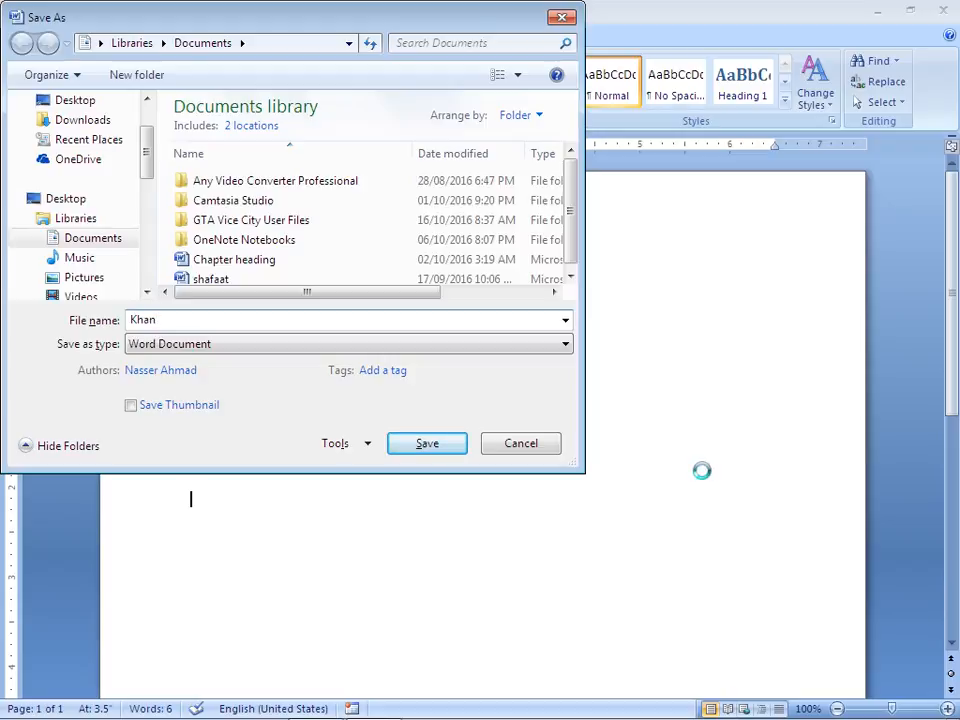
click(436, 448)
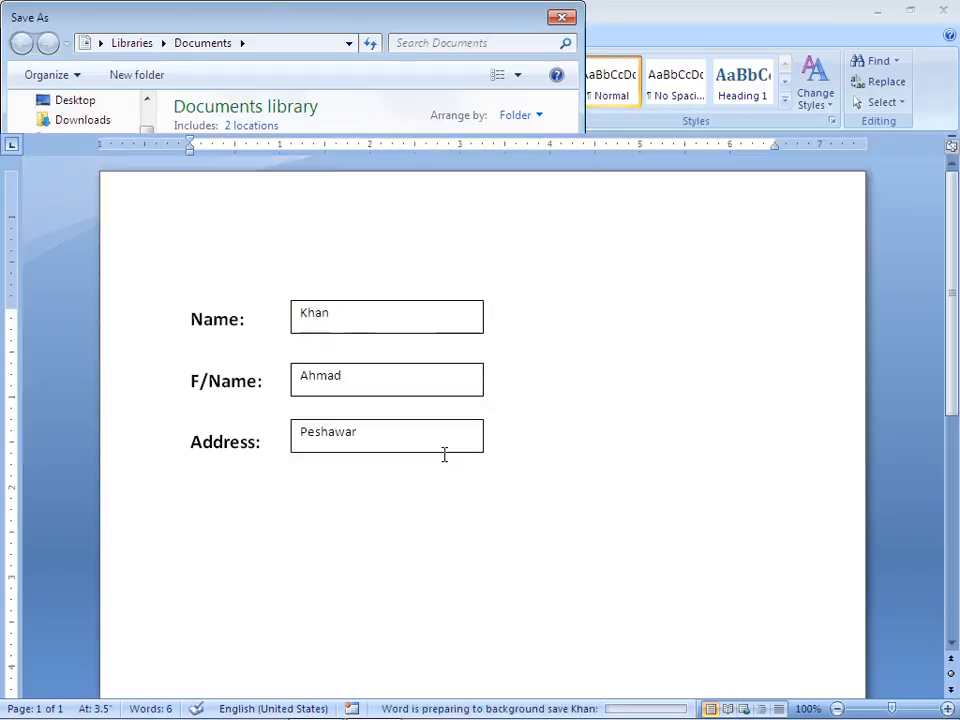
click(941, 12)
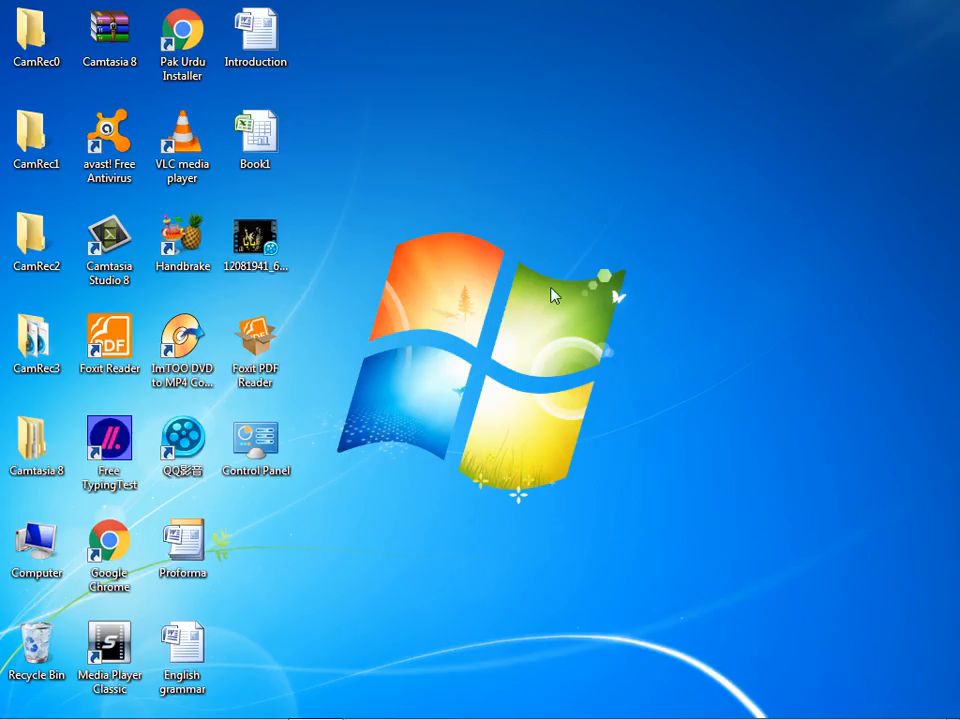
Step: Create a second document from the desktop Proforma template and fill in another person's name, father's name and address city
double_click(180, 547)
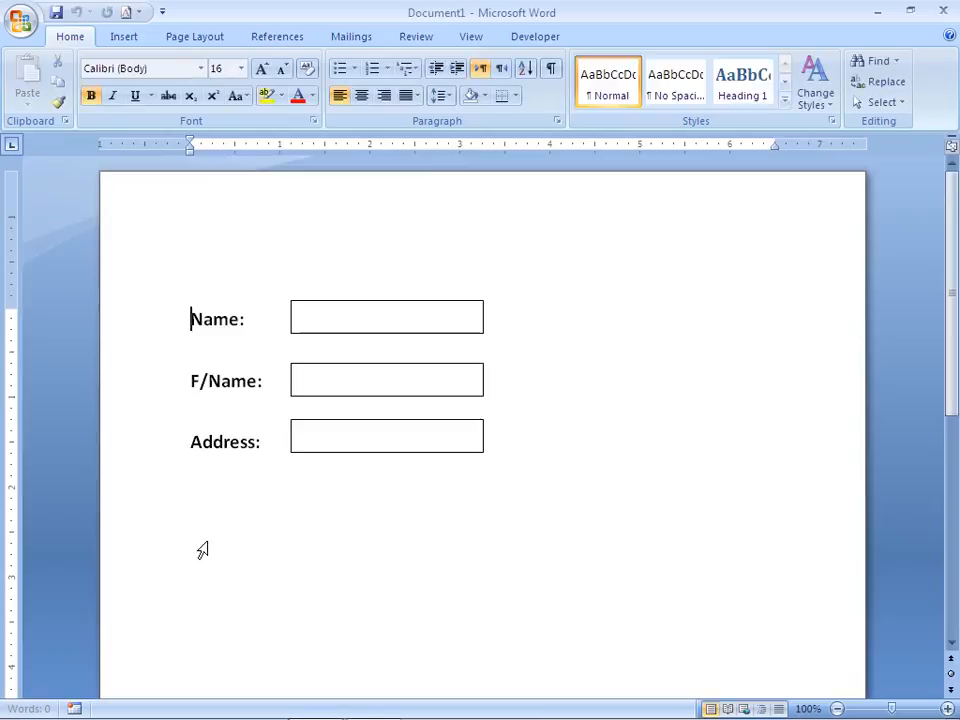
click(375, 321)
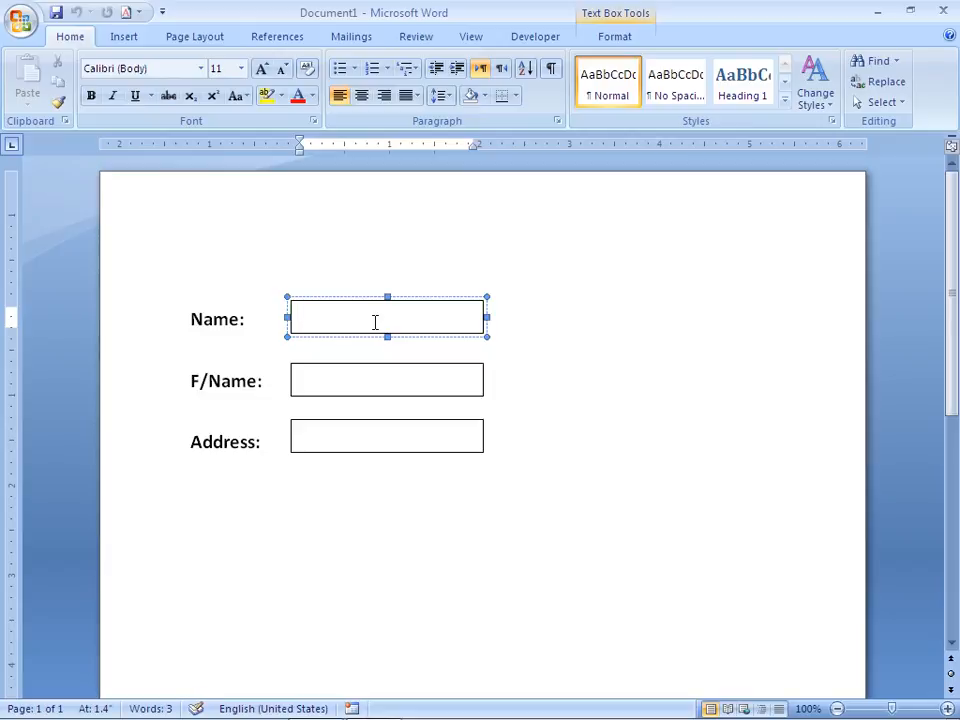
text(Jan)
click(340, 388)
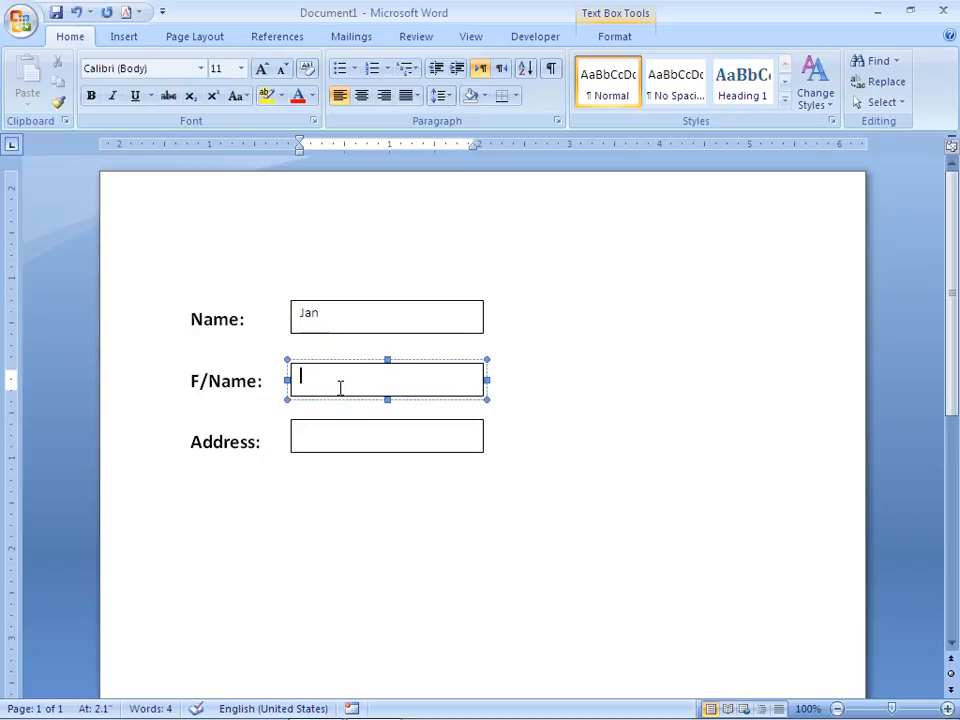
text(Ali khan)
click(335, 450)
text(mardan)
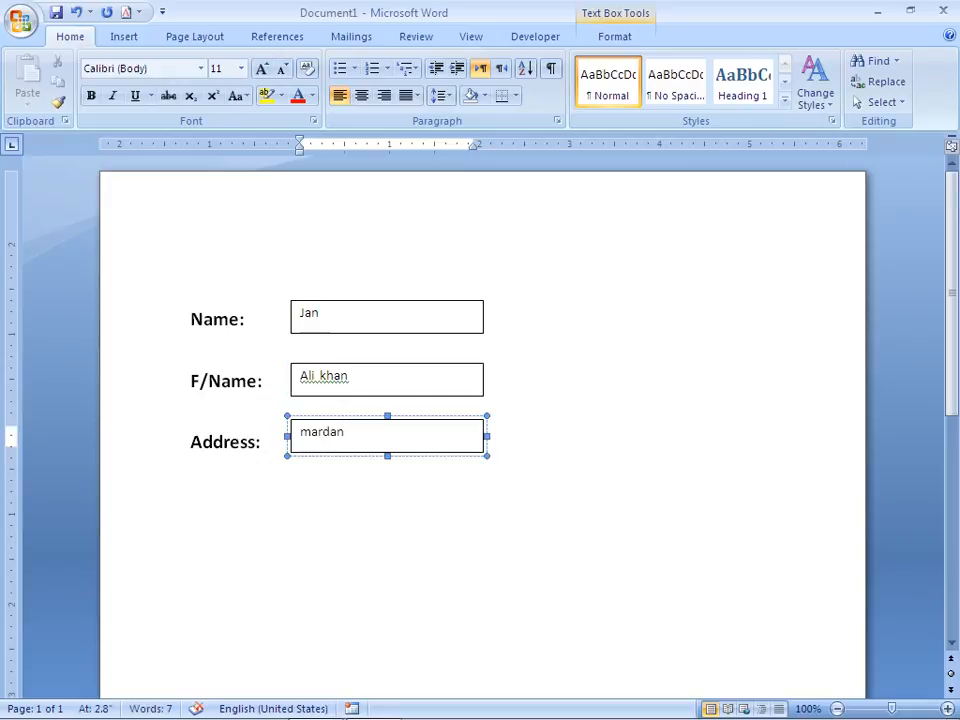
Step: Save the second filled-in form to the Documents library as a Word Document under that person's name, and close it
key(ctrl+s)
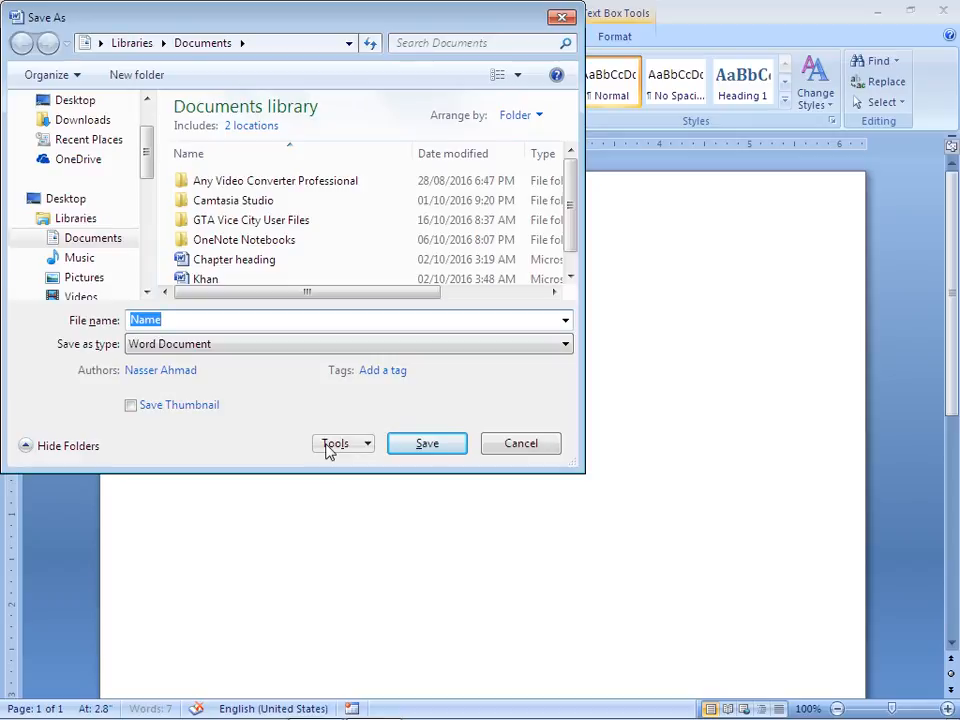
text(Jan)
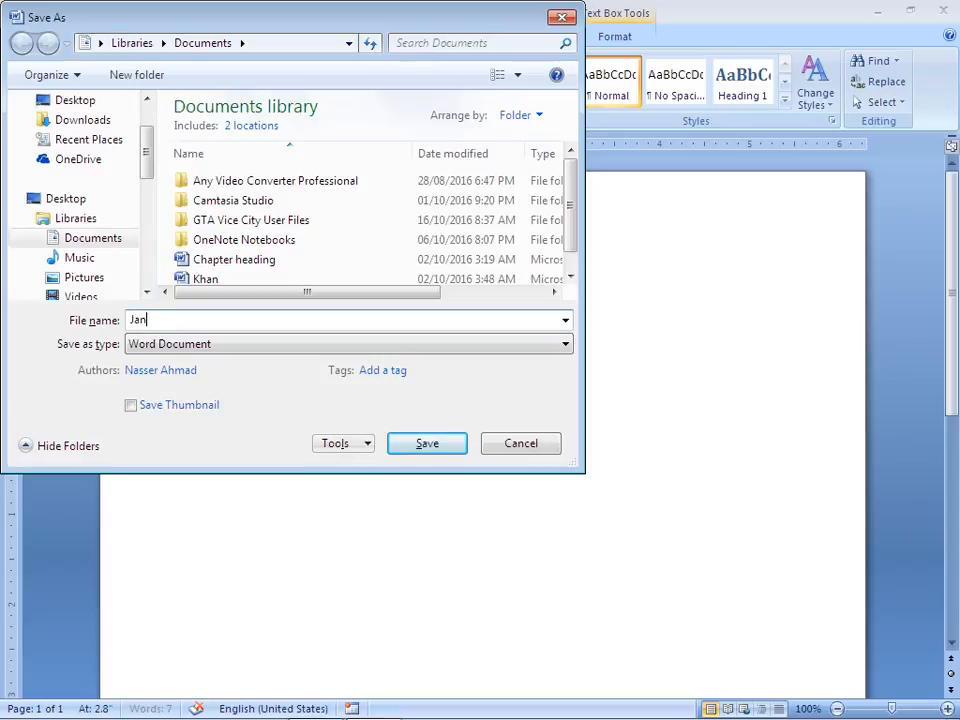
click(427, 444)
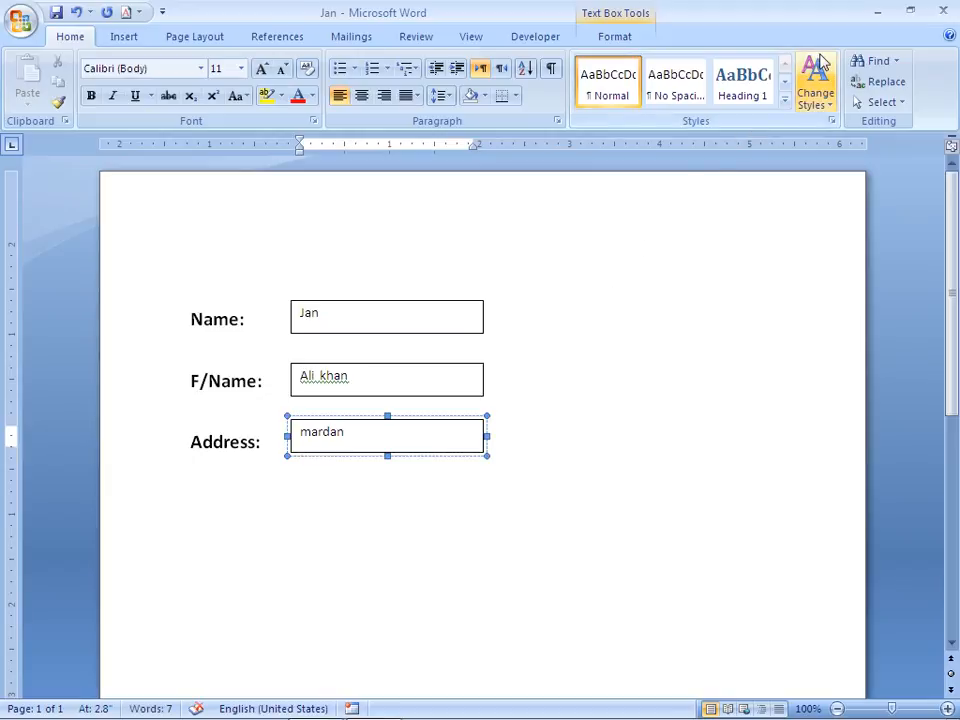
click(945, 13)
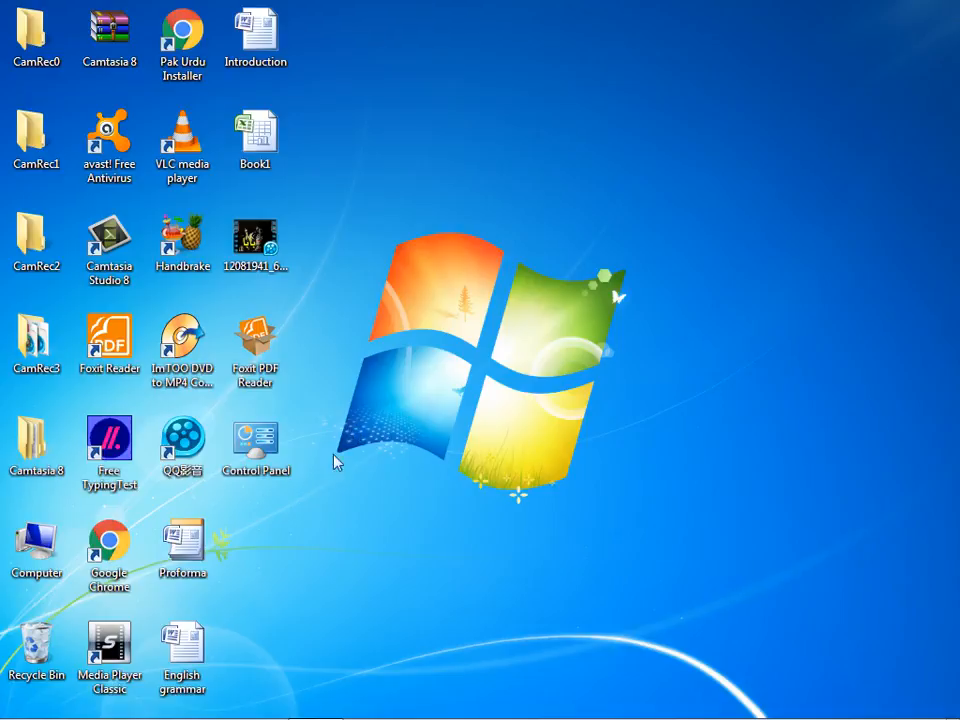
Step: Open a third document from the Proforma template on the desktop
double_click(183, 545)
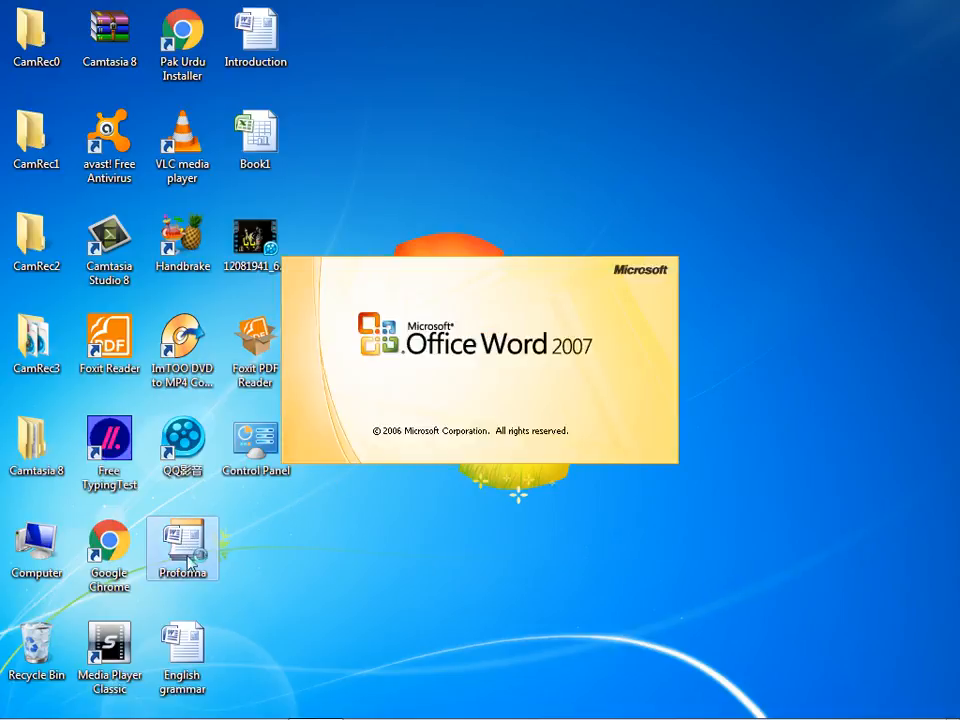